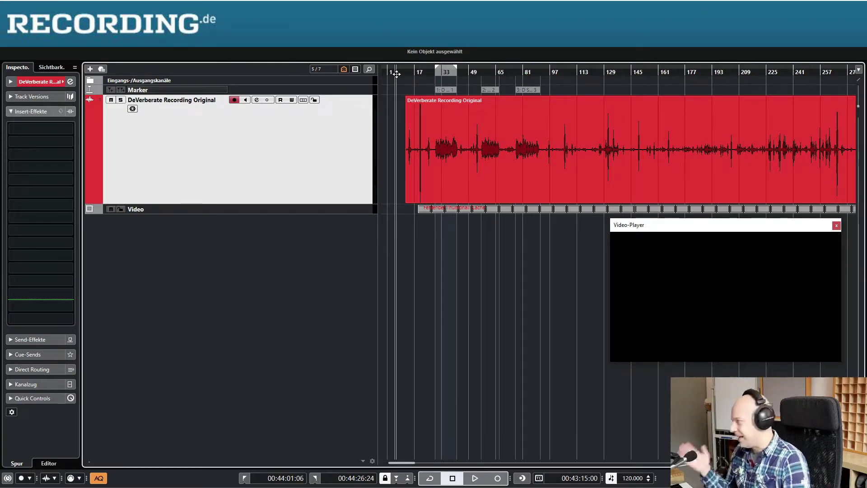
Play the first marked section of the original recording to hear its untreated room sound
{"action": "key", "text": "KP_1"}
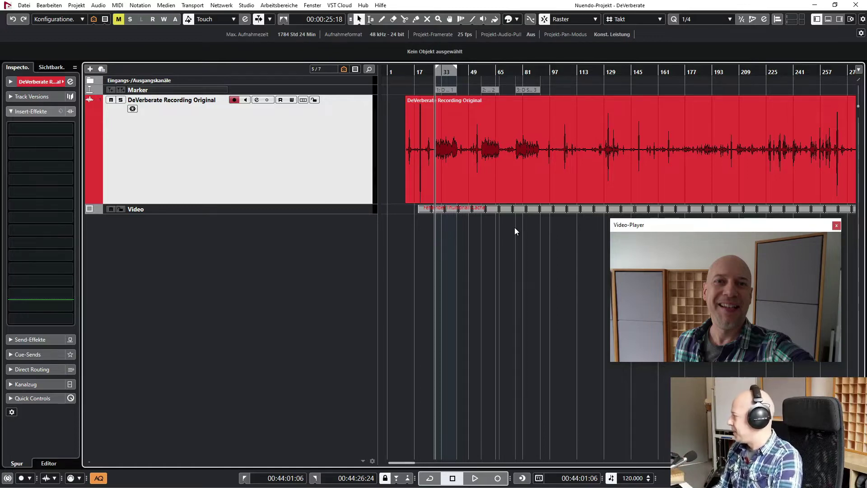
{"action": "key", "text": "space"}
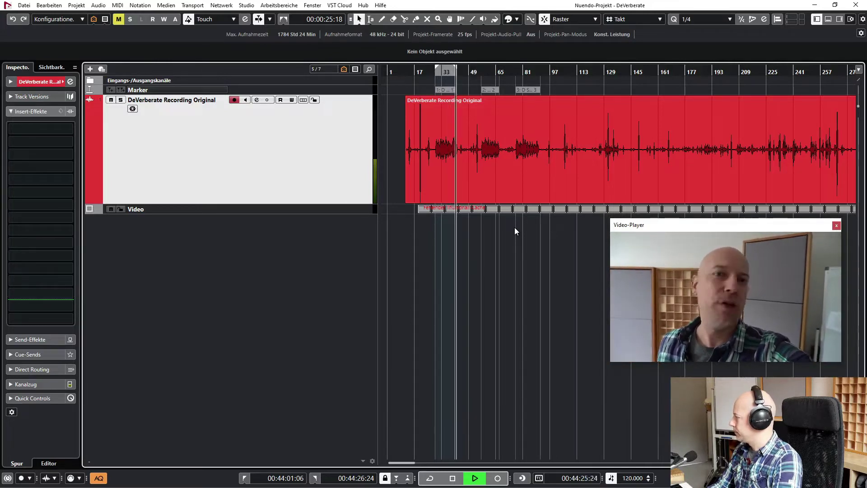
{"action": "key", "text": "space"}
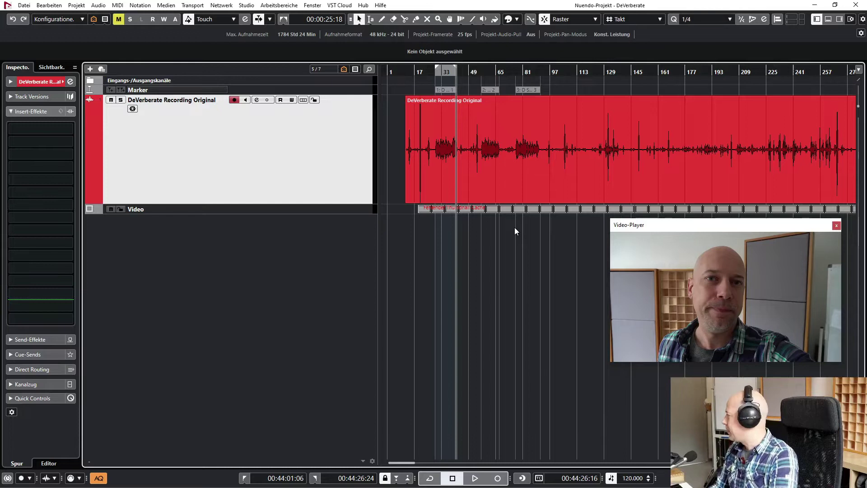
Insert Acon Digital DeVerberate 3 in the recording track's first insert slot and position its plug-in window over the track list
{"action": "left_click", "coordinate": [69, 125]}
{"action": "type", "text": "dev"}
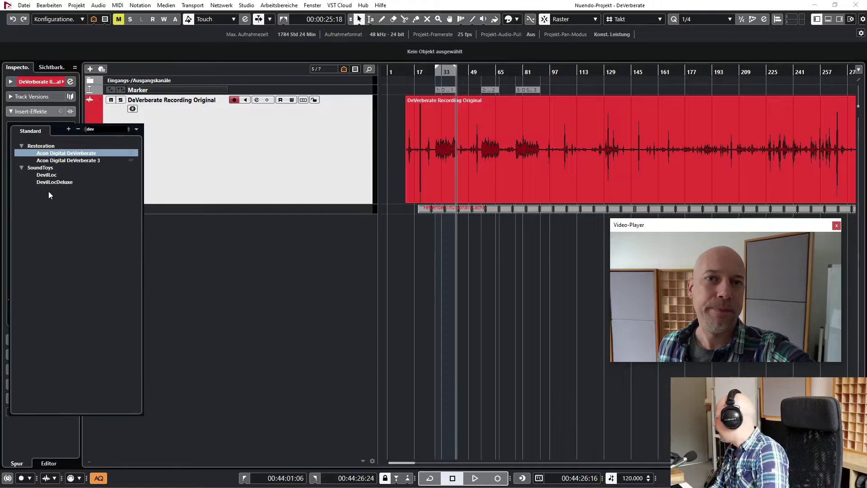
{"action": "left_click", "coordinate": [87, 159]}
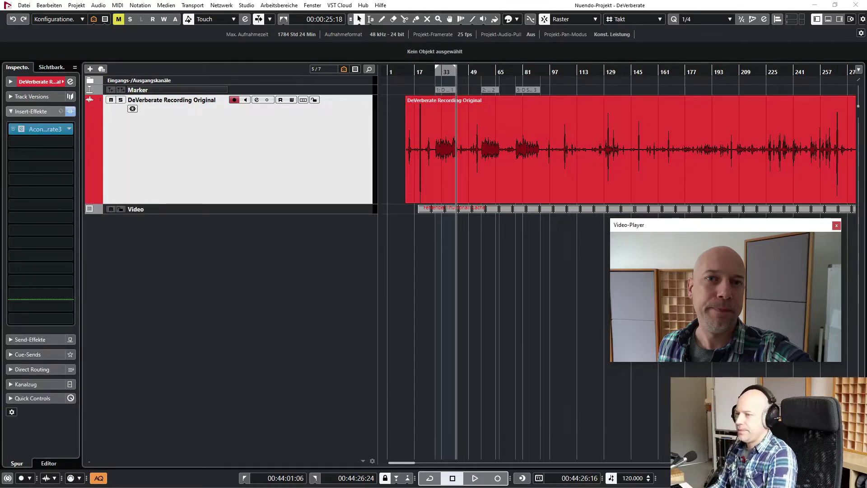
{"action": "left_click_drag", "start_coordinate": [334, 93], "coordinate": [271, 76]}
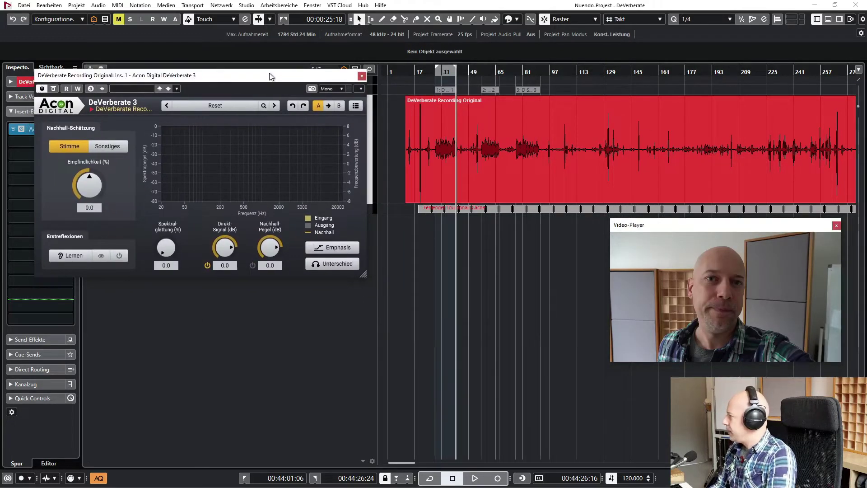
{"action": "left_click_drag", "start_coordinate": [271, 76], "coordinate": [346, 98]}
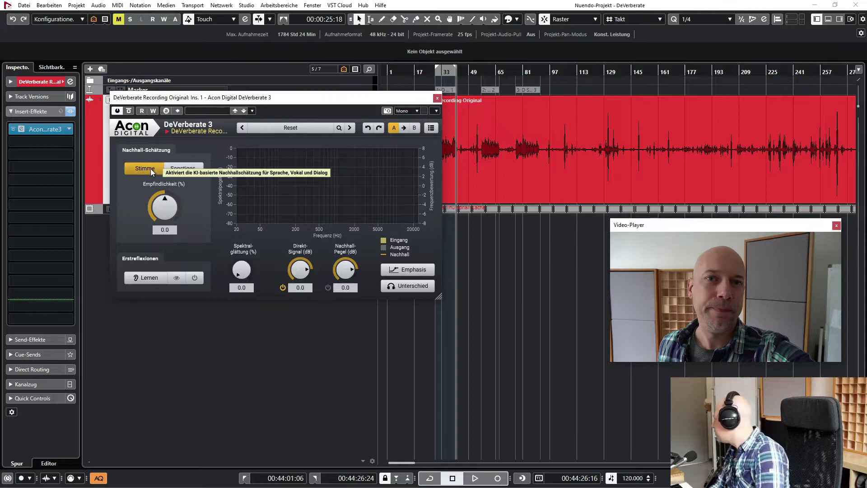
Try the Sonstiges reverb estimation mode, return to Stimme, and set the sensitivity to 0.8 %
{"action": "left_click_drag", "start_coordinate": [228, 103], "coordinate": [279, 112]}
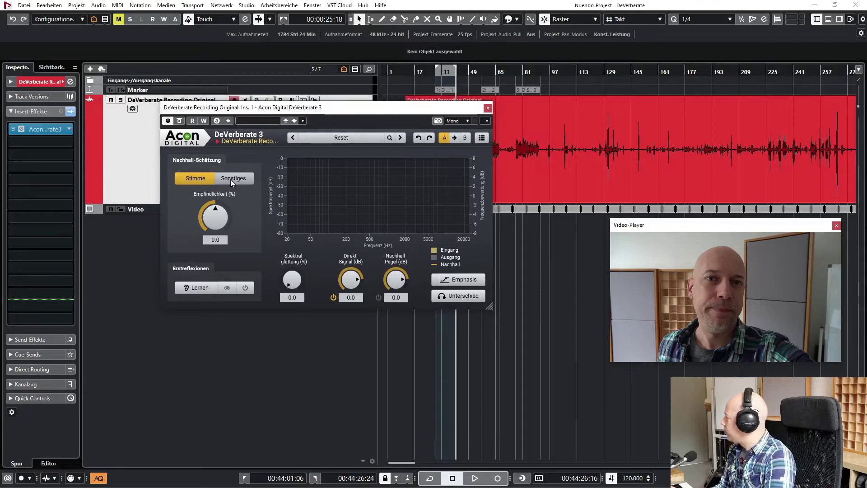
{"action": "left_click", "coordinate": [230, 178]}
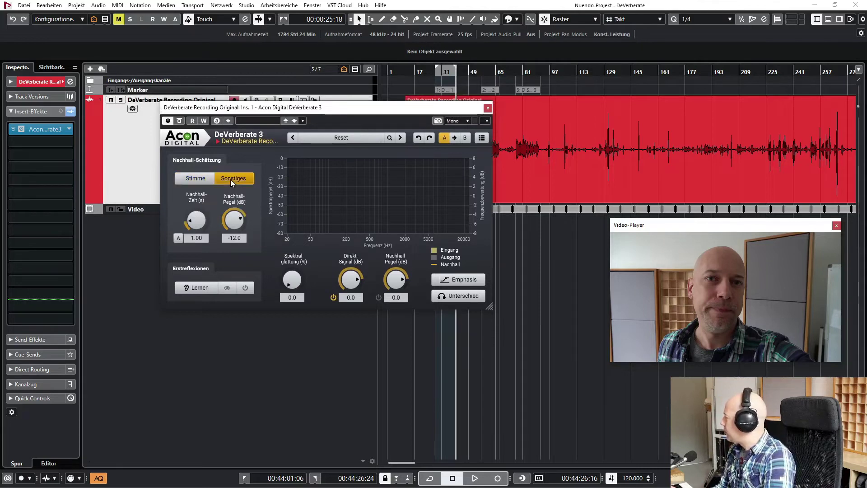
{"action": "left_click", "coordinate": [183, 179]}
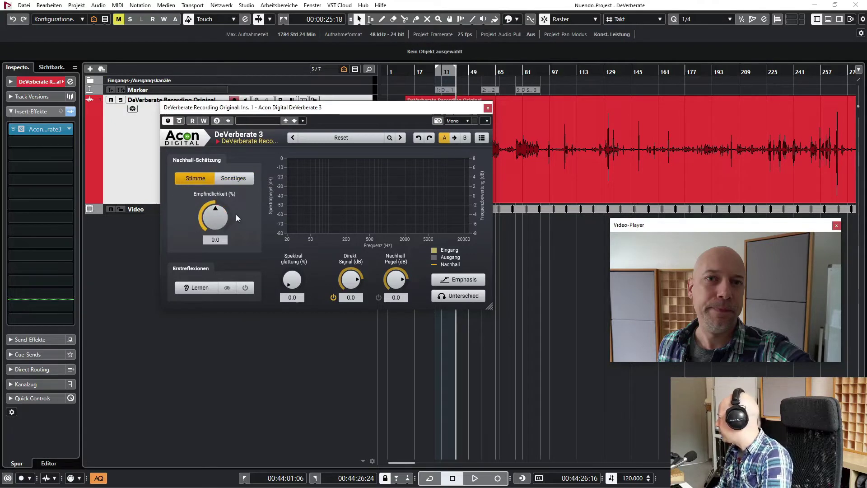
{"action": "left_click_drag", "start_coordinate": [226, 215], "coordinate": [249, 219]}
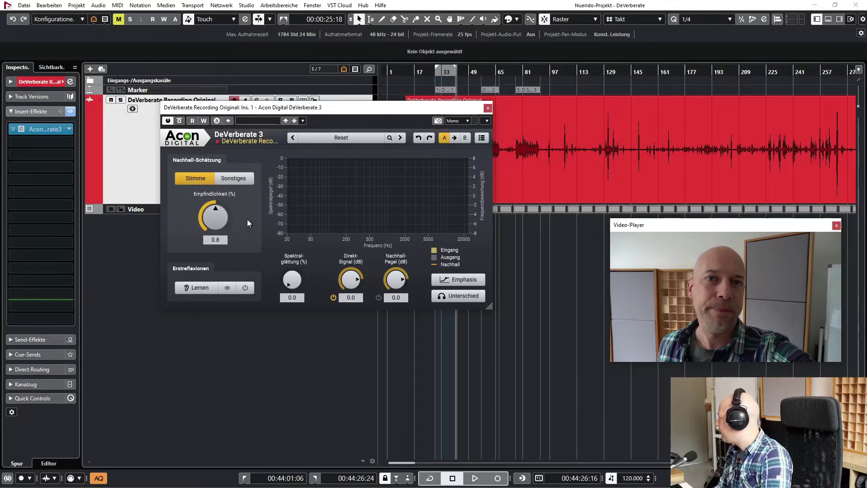
Play the first marked section with DeVerberate alternately active and bypassed to compare the voice, leaving the effect active
{"action": "left_click_drag", "start_coordinate": [244, 109], "coordinate": [207, 152]}
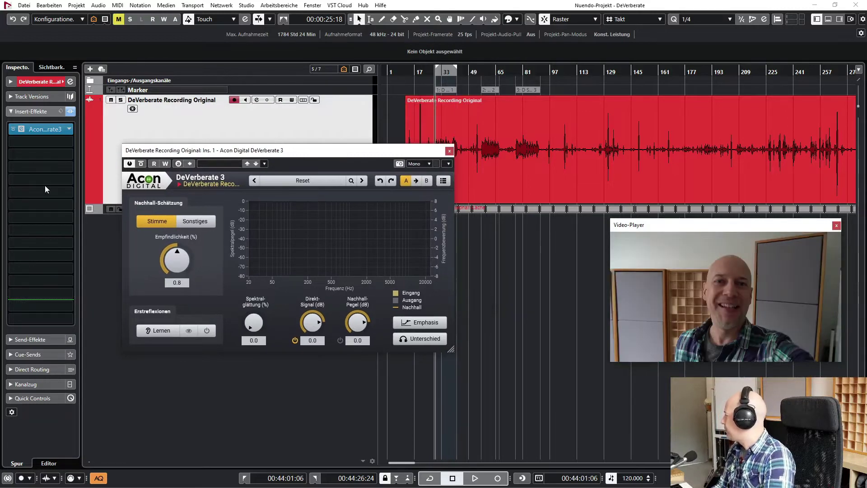
{"action": "left_click_drag", "start_coordinate": [151, 154], "coordinate": [145, 155]}
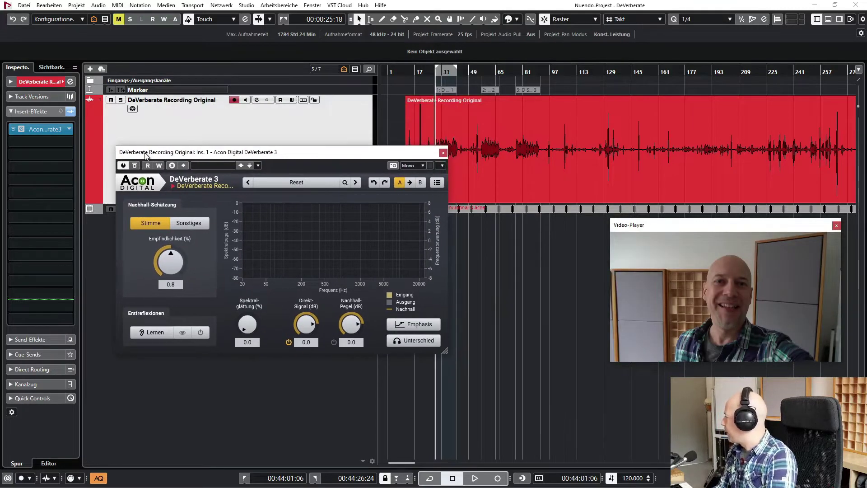
{"action": "key", "text": "space"}
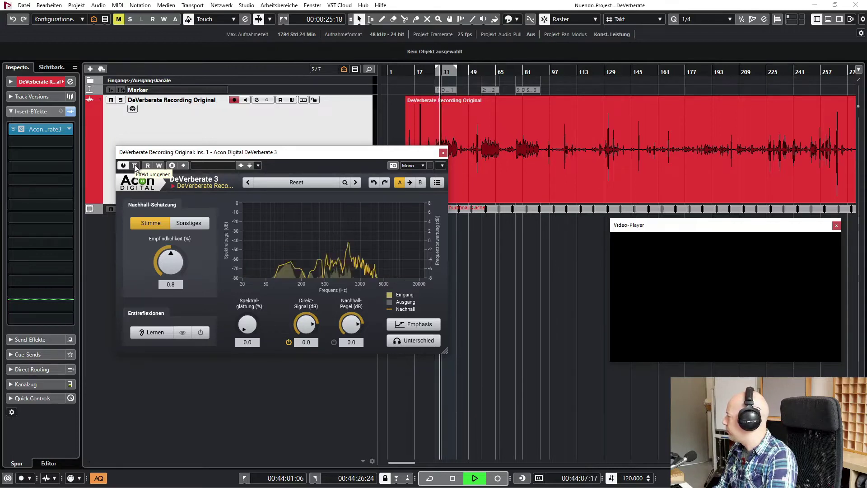
{"action": "left_click", "coordinate": [135, 166]}
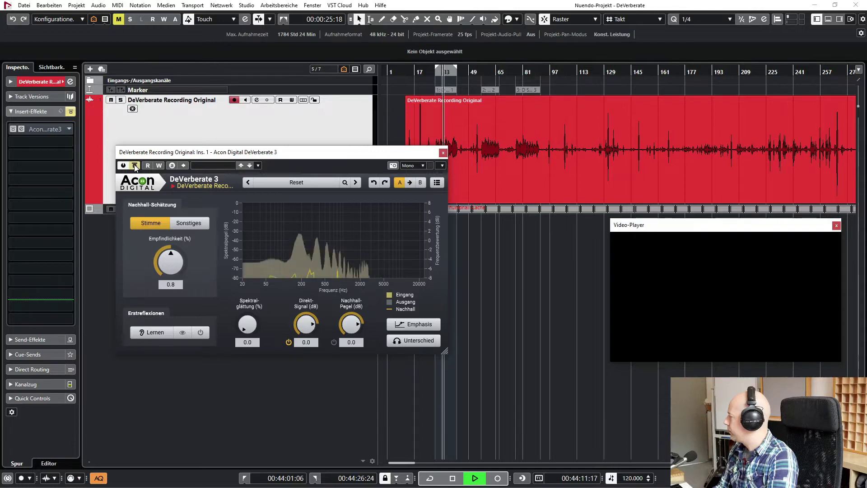
{"action": "left_click", "coordinate": [135, 166]}
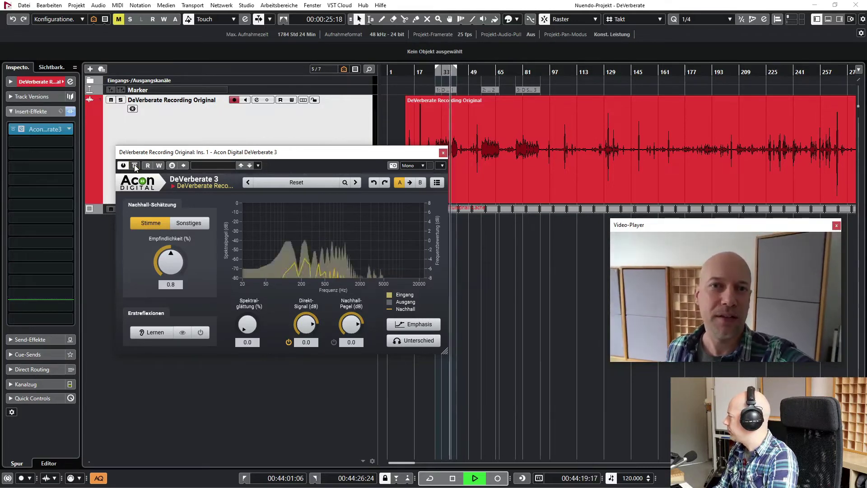
{"action": "key", "text": "space"}
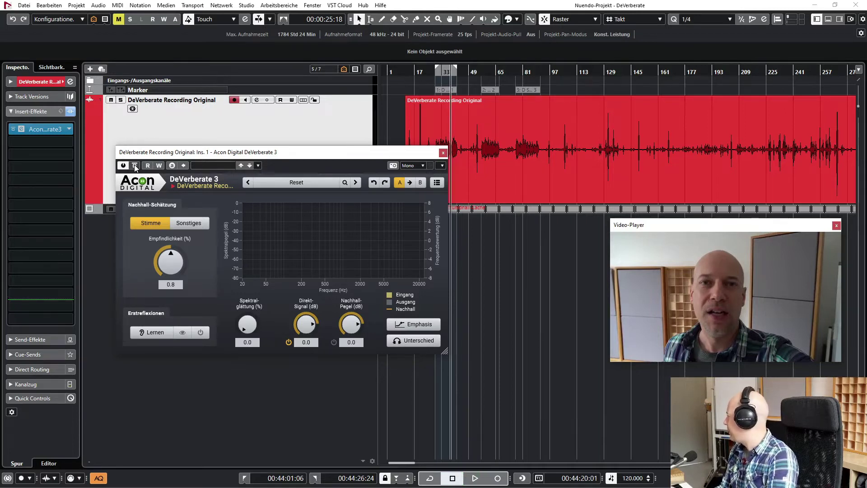
Replay the first marked section while testing the sensitivity at 100 % and -100 %, and return it to 0.8 %
{"action": "key", "text": "KP_1"}
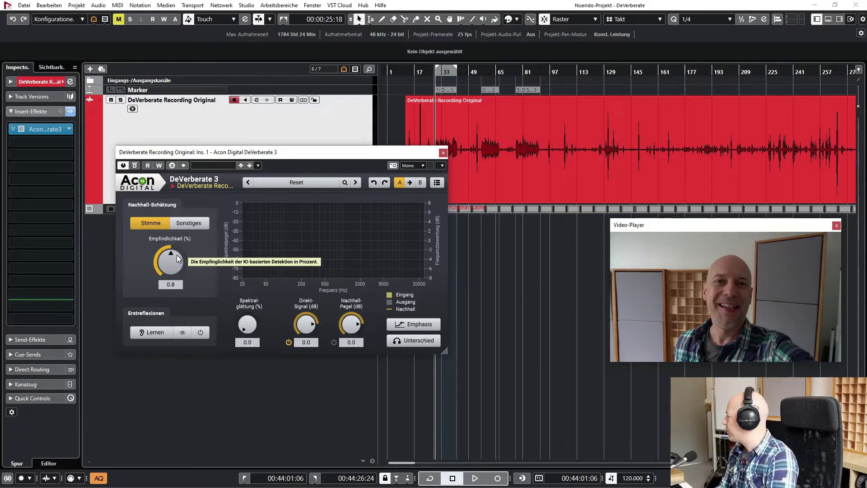
{"action": "key", "text": "space"}
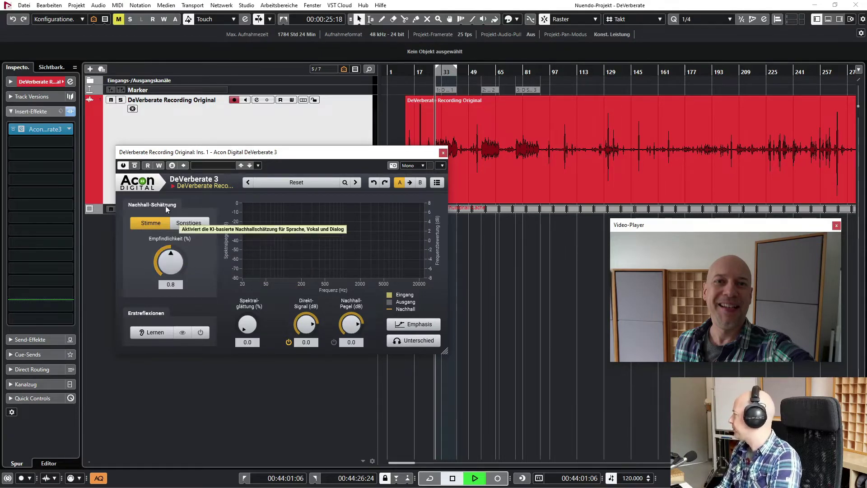
{"action": "left_click", "coordinate": [134, 165]}
{"action": "left_click_drag", "start_coordinate": [178, 269], "coordinate": [188, 202]}
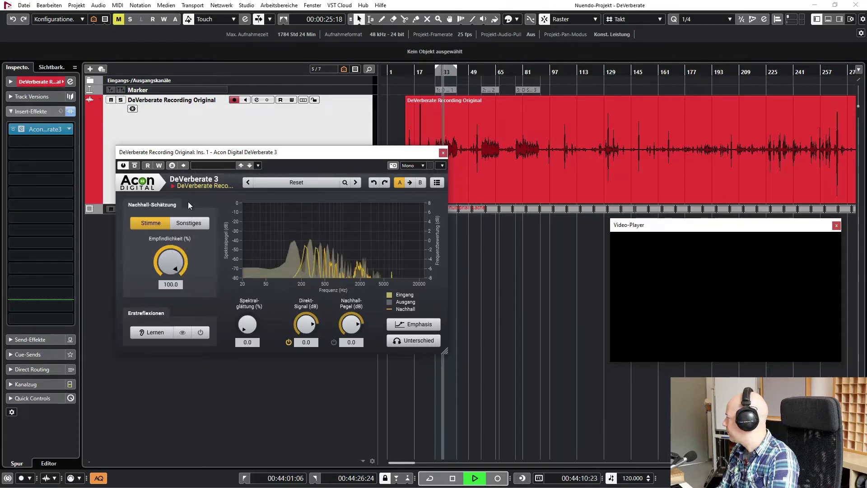
{"action": "double_click", "coordinate": [172, 266]}
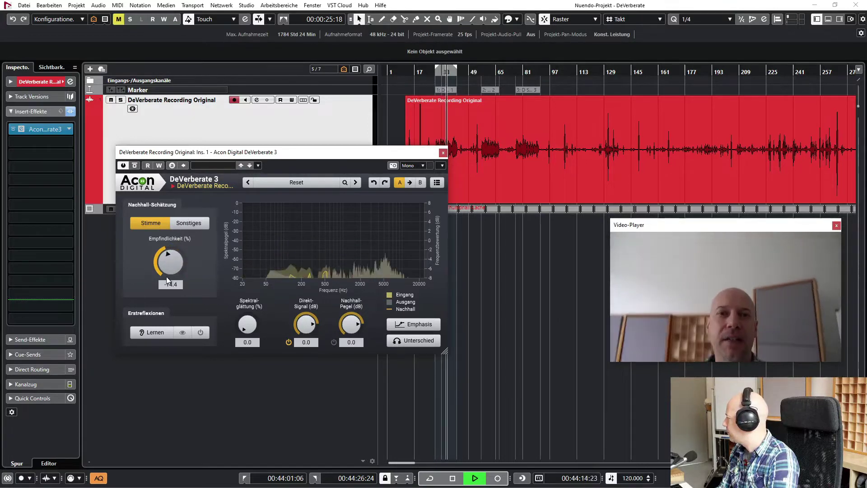
{"action": "left_click_drag", "start_coordinate": [165, 283], "coordinate": [157, 328]}
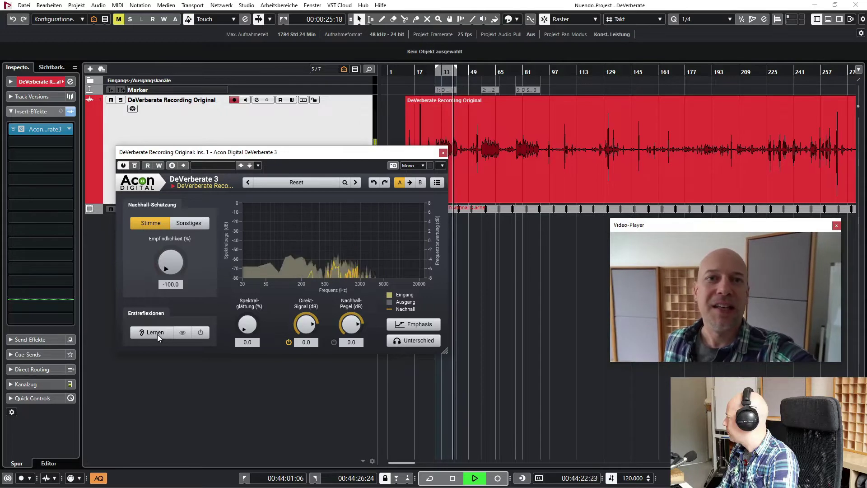
{"action": "left_click_drag", "start_coordinate": [157, 334], "coordinate": [188, 268]}
{"action": "key", "text": "space"}
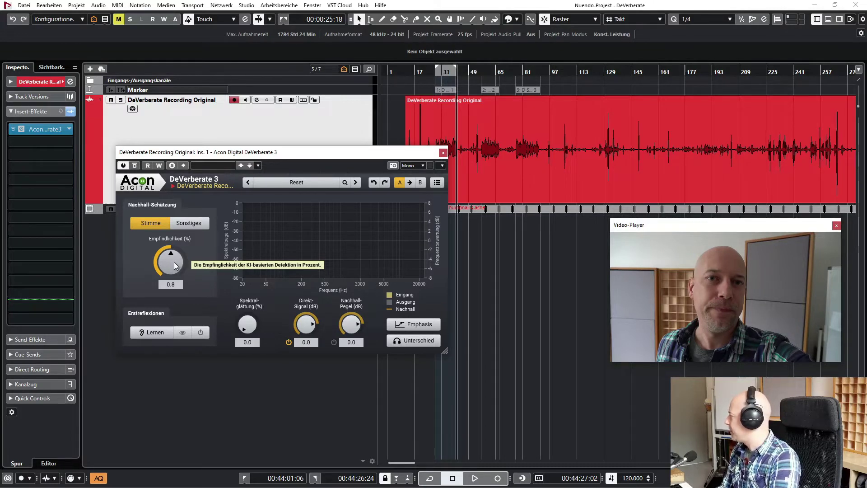
With playback stopped, sweep the Empfindlichkeit control down to -100 % and up again, and reset it to 0 %
{"action": "left_click_drag", "start_coordinate": [174, 262], "coordinate": [185, 222]}
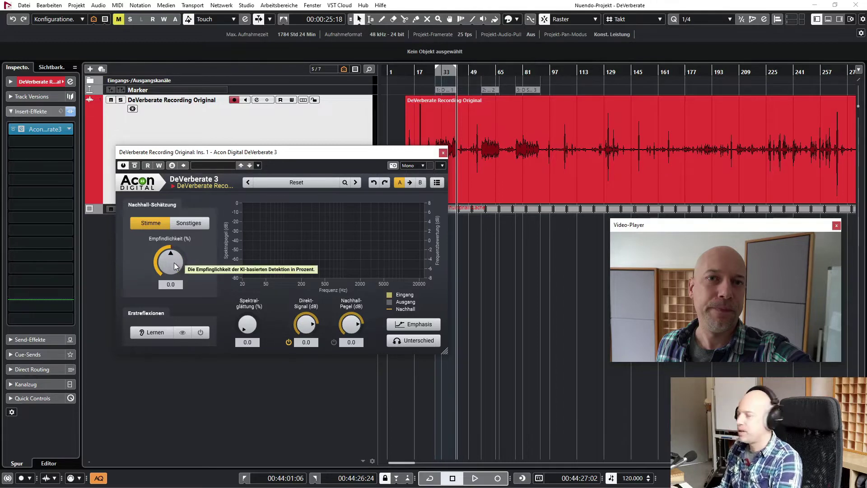
{"action": "left_click_drag", "start_coordinate": [175, 262], "coordinate": [173, 272]}
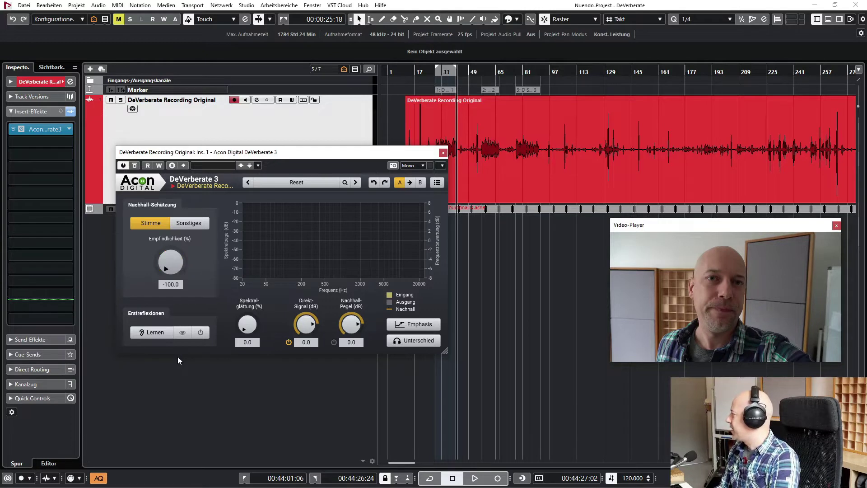
{"action": "left_click_drag", "start_coordinate": [172, 267], "coordinate": [200, 182]}
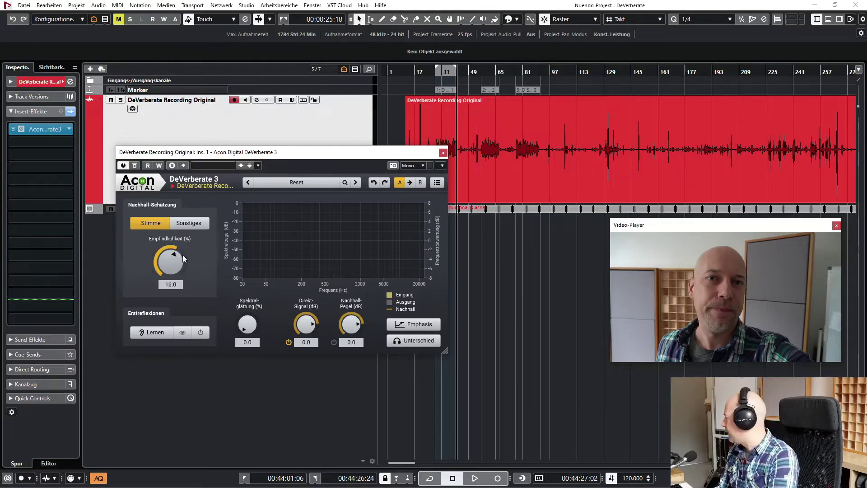
{"action": "left_click_drag", "start_coordinate": [188, 255], "coordinate": [196, 239]}
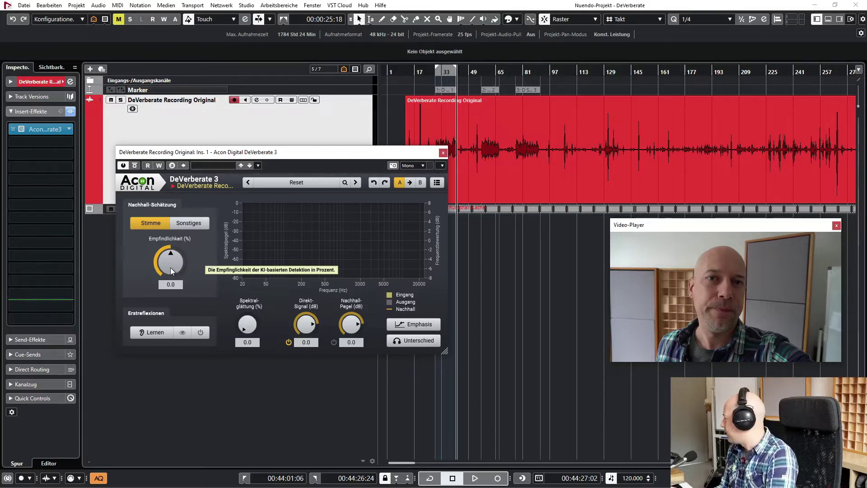
Play the first section again, raise the sensitivity to 100 % for comparison, and settle it at -3.2 %
{"action": "key", "text": "KP_1"}
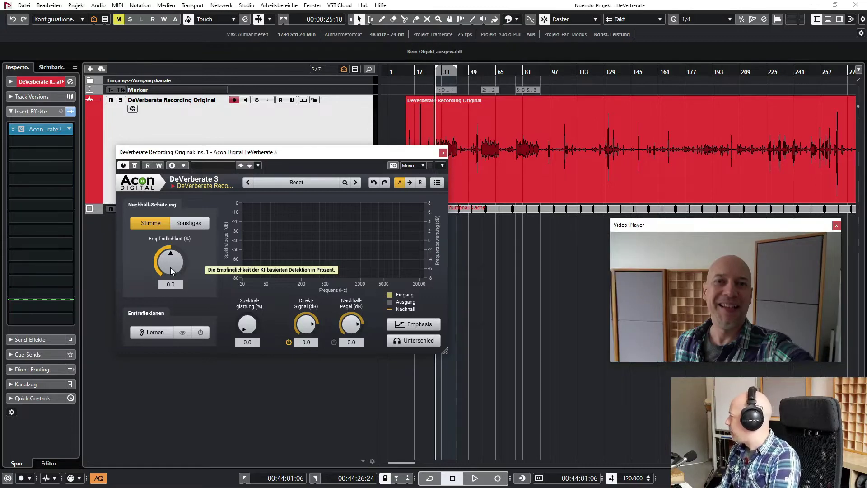
{"action": "key", "text": "space"}
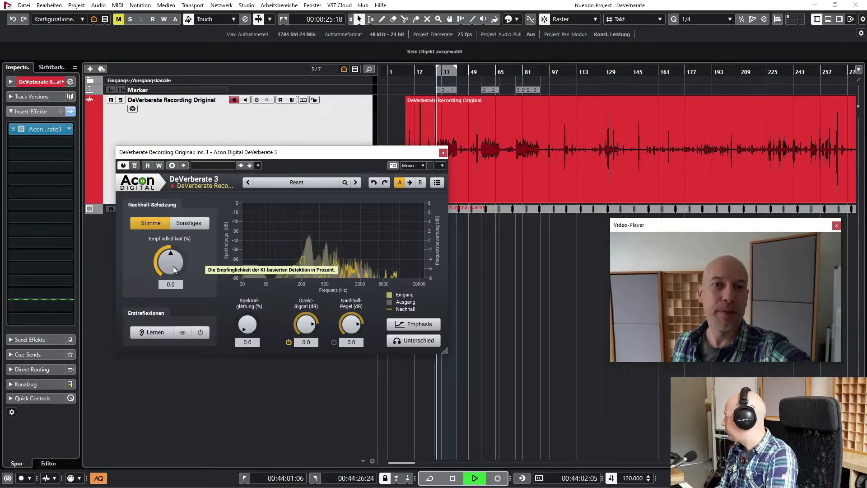
{"action": "left_click_drag", "start_coordinate": [174, 264], "coordinate": [197, 202]}
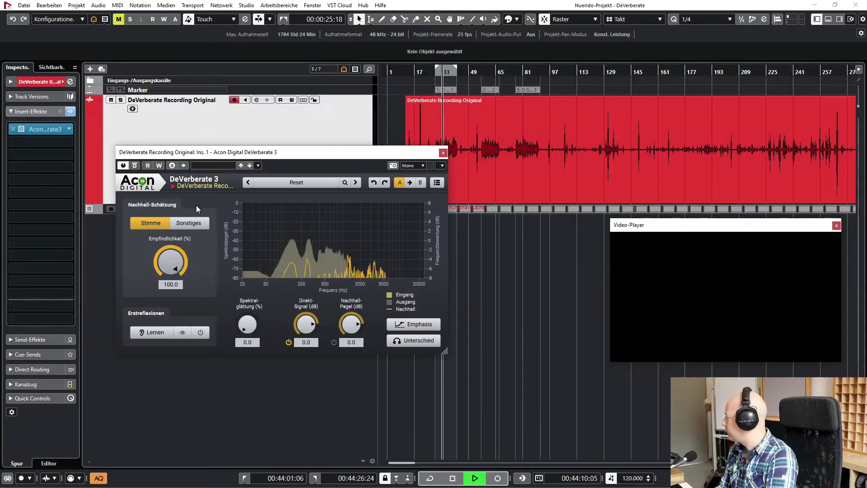
{"action": "left_click_drag", "start_coordinate": [195, 205], "coordinate": [182, 267]}
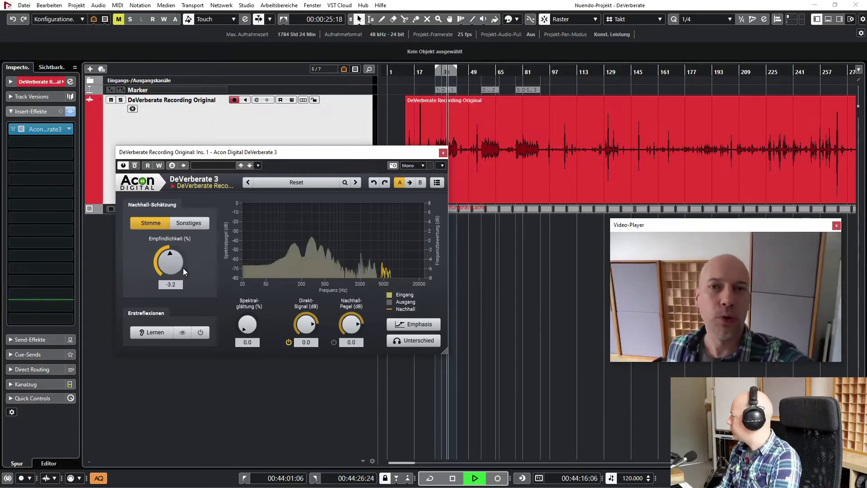
{"action": "key", "text": "space"}
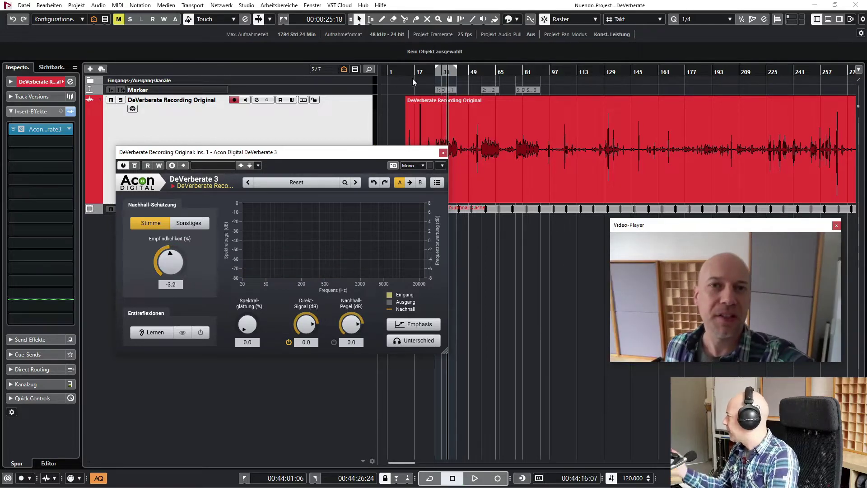
Bypass DeVerberate and set the locator range to the second cycle marker, D Sprache Raum 2
{"action": "left_click", "coordinate": [489, 90]}
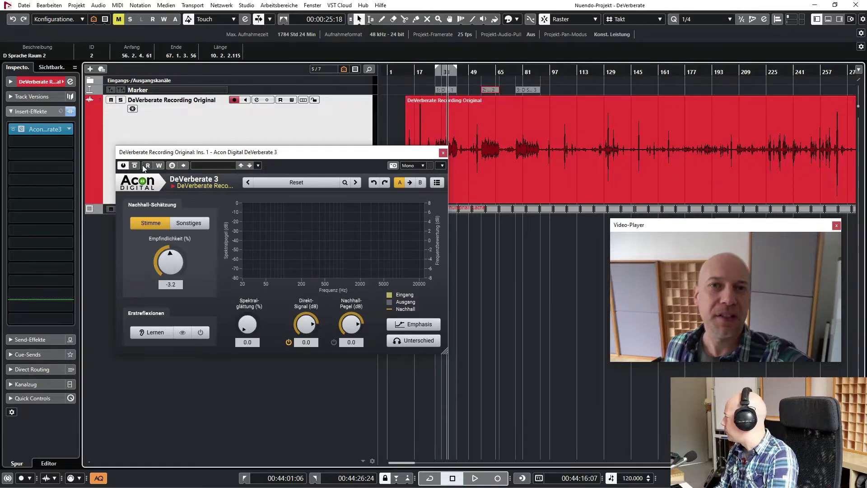
{"action": "left_click", "coordinate": [135, 166]}
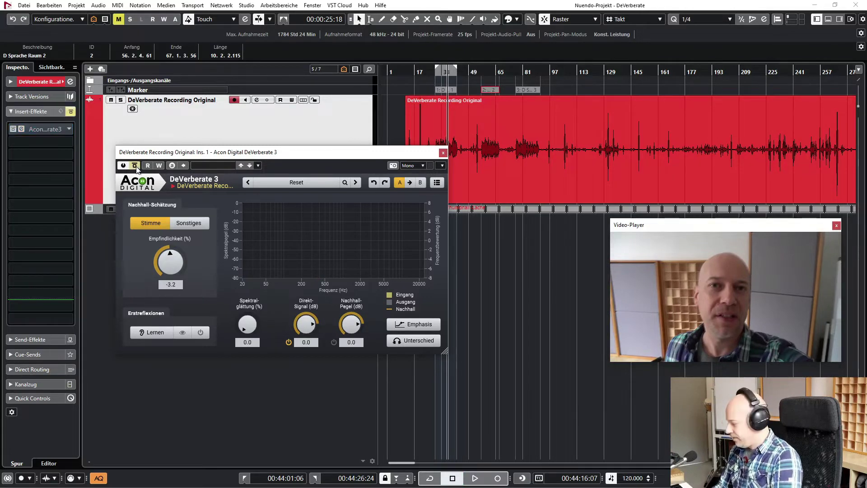
{"action": "key", "text": "p"}
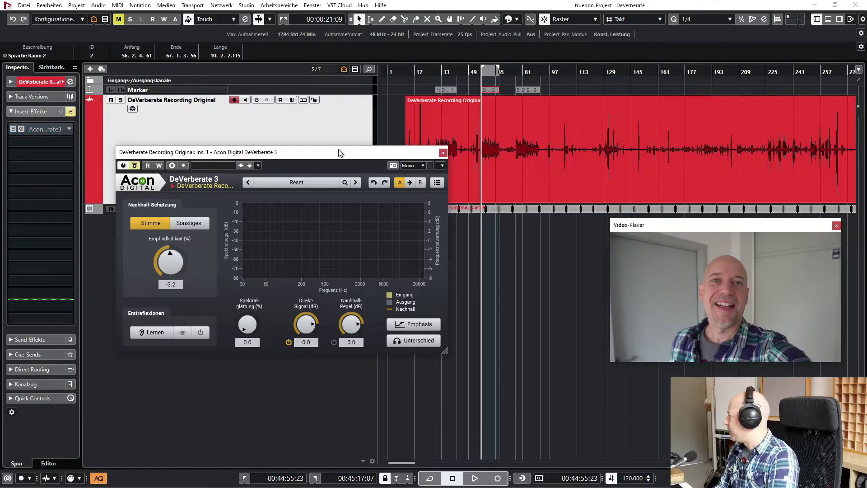
Play the second marked section, D Sprache Raum 2, with DeVerberate bypassed, and return the cursor to the section's start
{"action": "left_click_drag", "start_coordinate": [337, 149], "coordinate": [321, 169]}
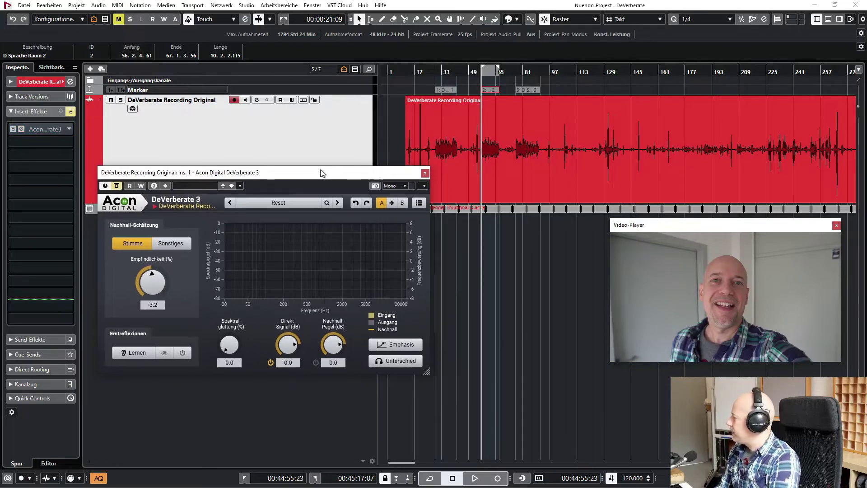
{"action": "key", "text": "space"}
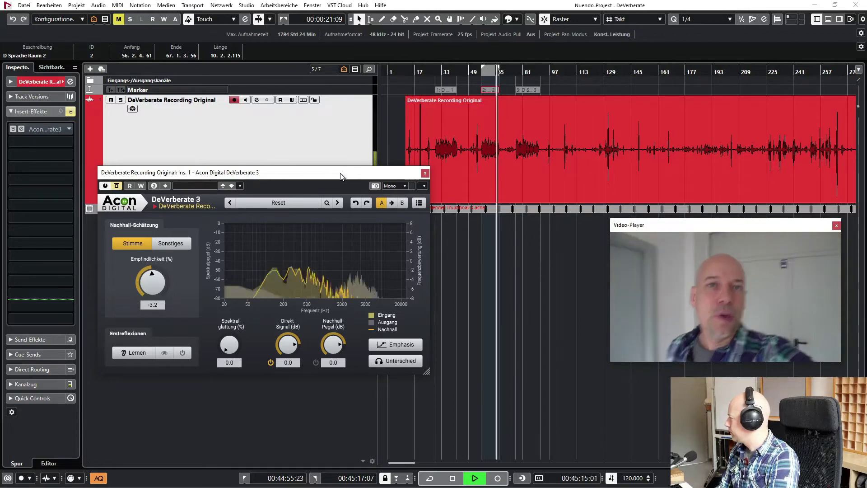
{"action": "key", "text": "space"}
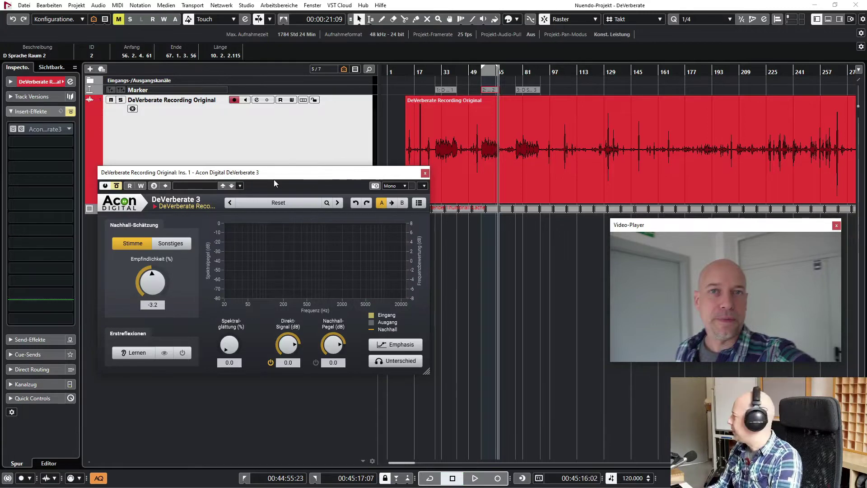
{"action": "key", "text": "KP_1"}
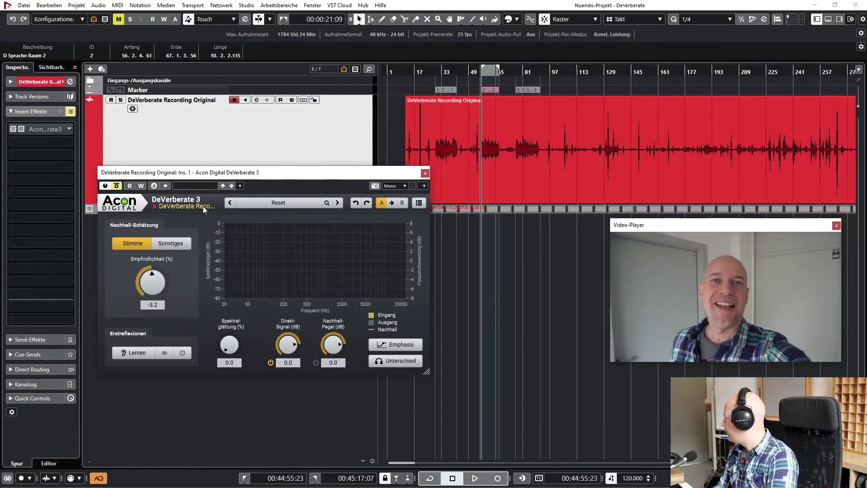
Play the second section again and turn off the DeVerberate bypass midway to compare the original with the processed sound
{"action": "left_click_drag", "start_coordinate": [188, 176], "coordinate": [229, 176]}
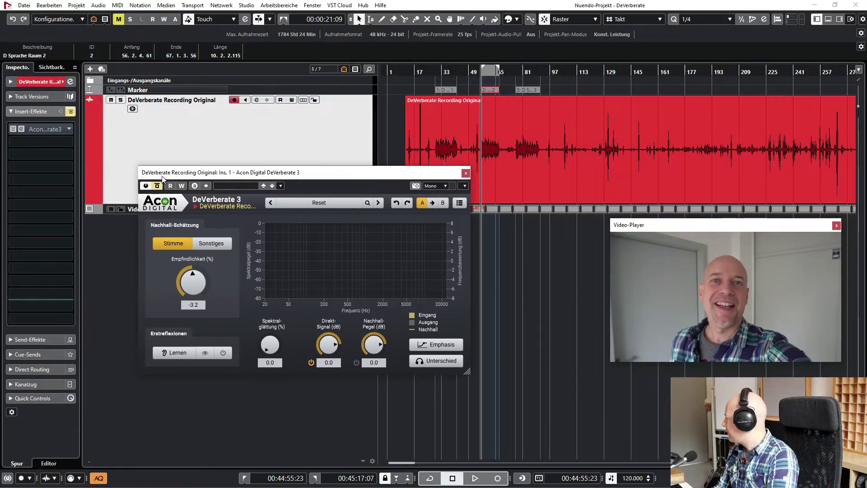
{"action": "left_click_drag", "start_coordinate": [162, 176], "coordinate": [163, 176]}
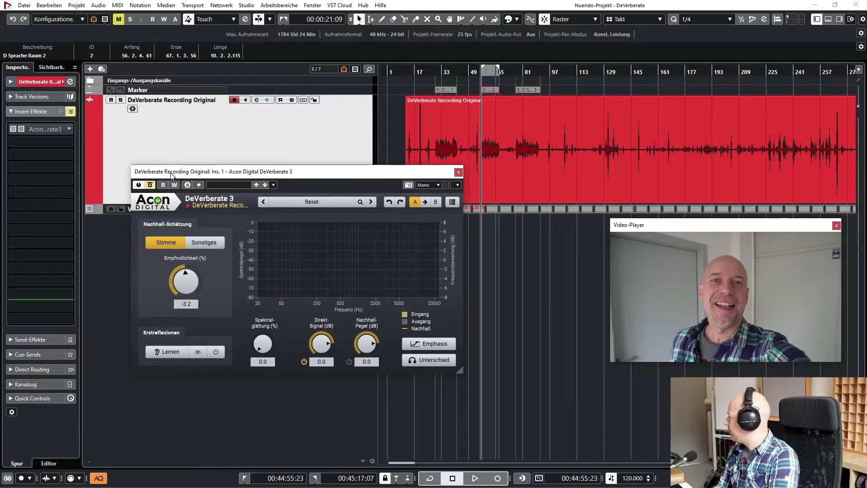
{"action": "left_click_drag", "start_coordinate": [163, 177], "coordinate": [146, 166]}
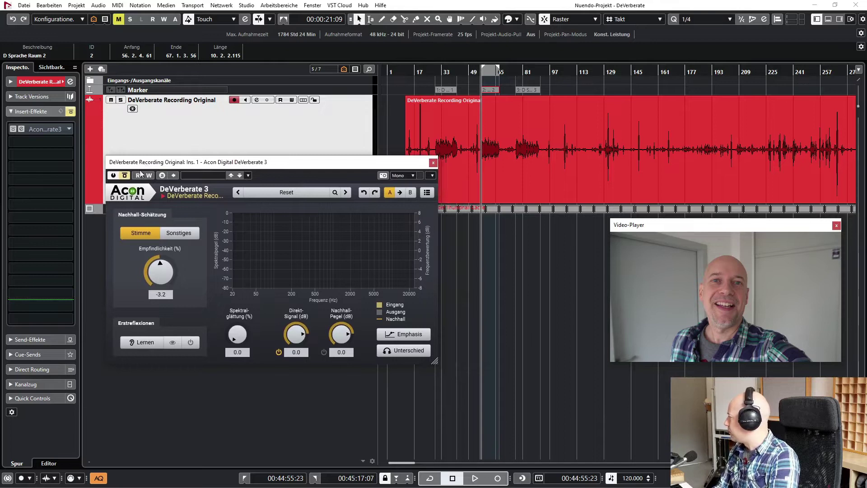
{"action": "key", "text": "space"}
{"action": "left_click", "coordinate": [125, 175]}
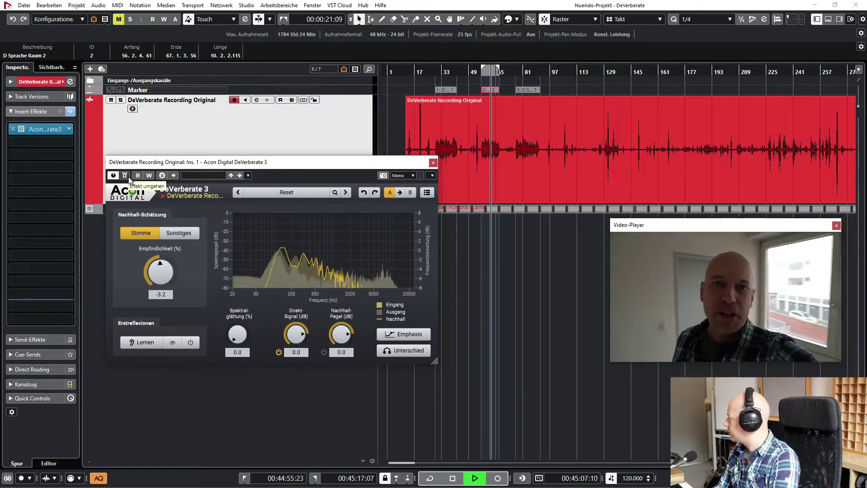
{"action": "key", "text": "space"}
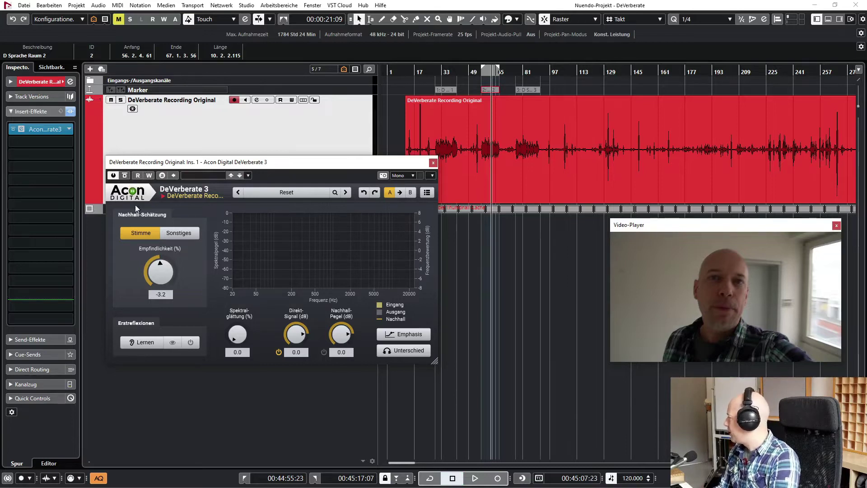
Continue playback while testing the Empfindlichkeit at -43.2 %, and bring it back up to -5.6 %
{"action": "key", "text": "space"}
{"action": "left_click_drag", "start_coordinate": [161, 267], "coordinate": [149, 297]}
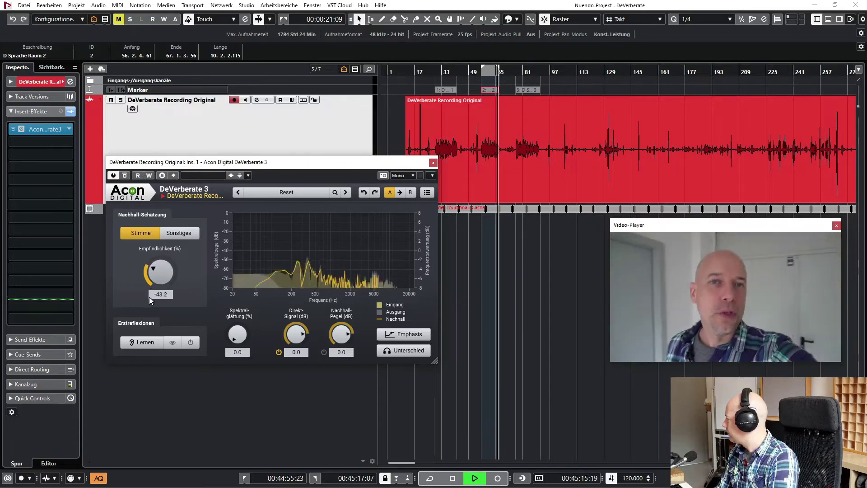
{"action": "key", "text": "space"}
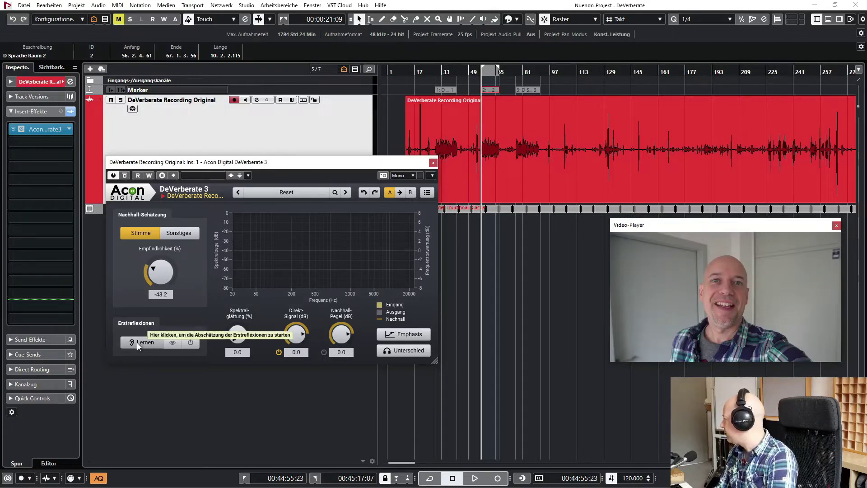
{"action": "left_click_drag", "start_coordinate": [143, 279], "coordinate": [144, 252]}
Play the second section and let DeVerberate learn the early reflections (Erstreflexionen) from the first few seconds
{"action": "key", "text": "space"}
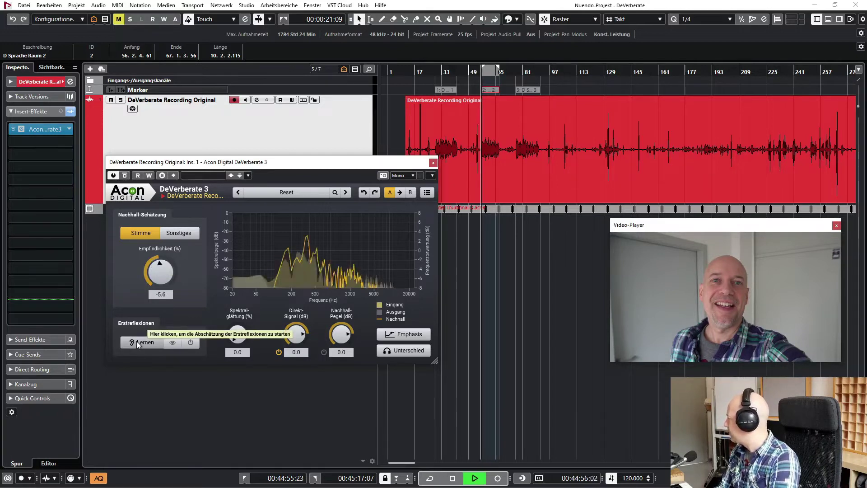
{"action": "left_click", "coordinate": [136, 342]}
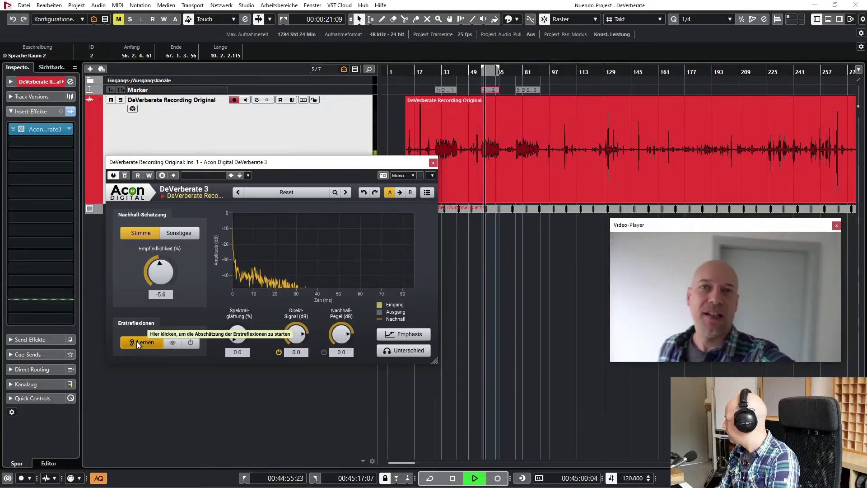
{"action": "left_click", "coordinate": [136, 342]}
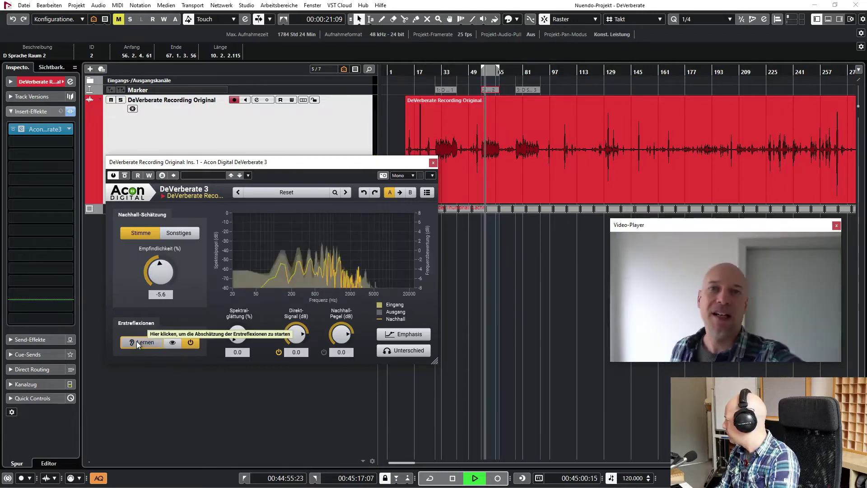
Show the early reflections filter's frequency range and adjust its limits to about 110 Hz and 12 kHz
{"action": "left_click", "coordinate": [172, 342]}
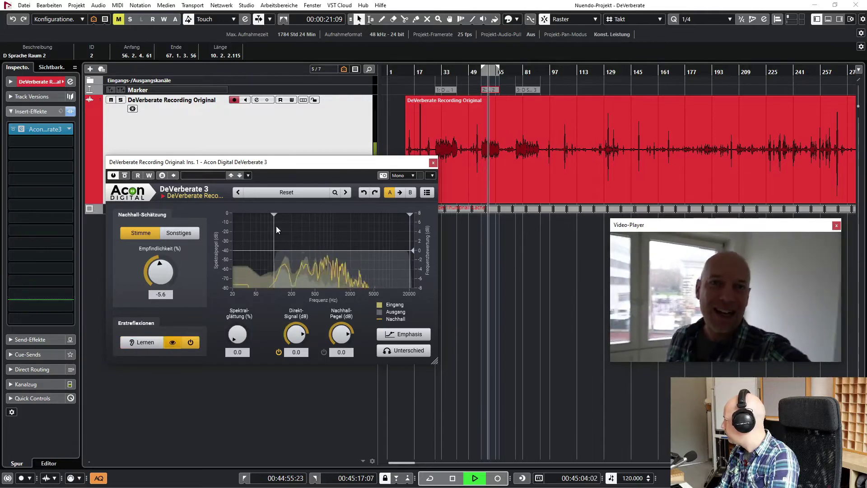
{"action": "mouse_move", "coordinate": [274, 214]}
{"action": "left_mouse_down"}
{"action": "mouse_move", "coordinate": [353, 210]}
{"action": "mouse_move", "coordinate": [289, 215]}
{"action": "left_mouse_up"}
{"action": "key", "text": "space"}
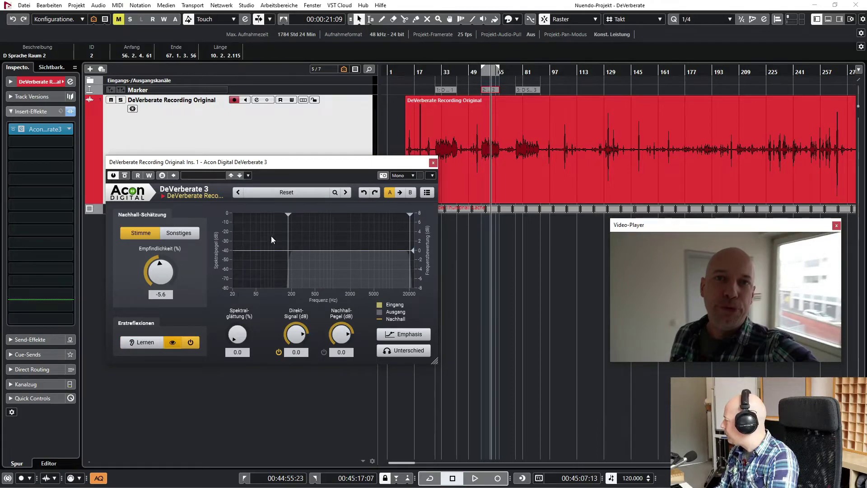
{"action": "left_click_drag", "start_coordinate": [288, 217], "coordinate": [326, 228]}
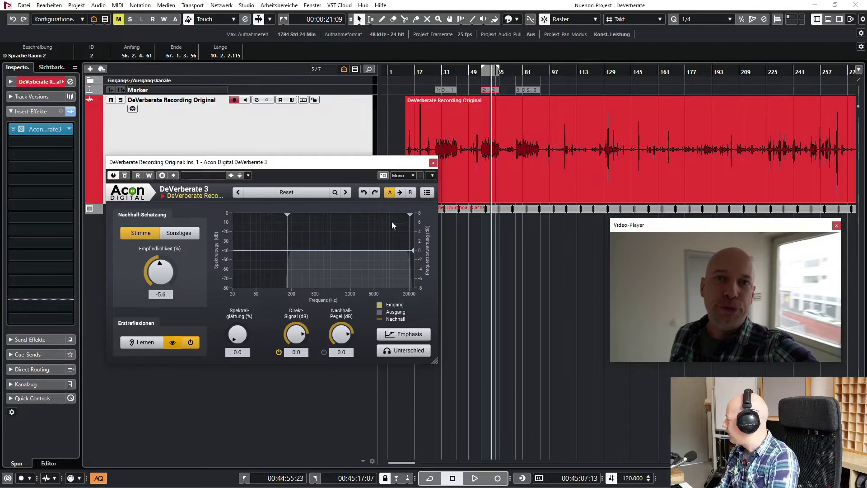
{"action": "left_click_drag", "start_coordinate": [412, 213], "coordinate": [388, 212]}
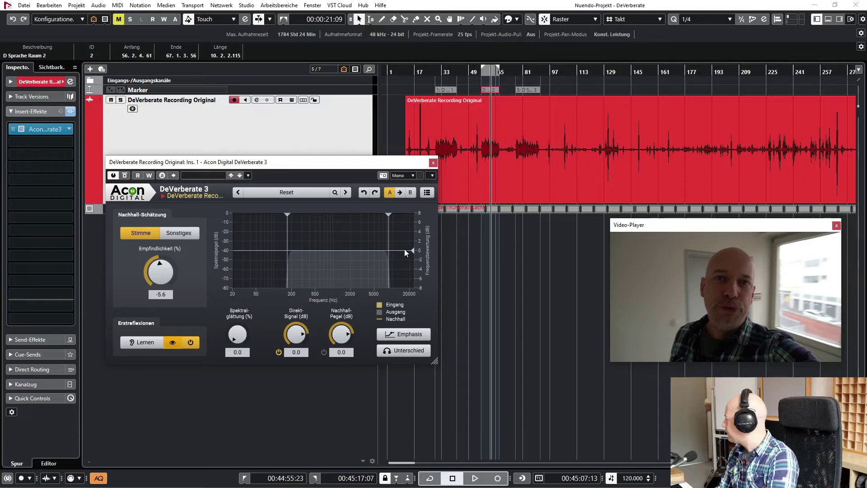
{"action": "mouse_move", "coordinate": [406, 249]}
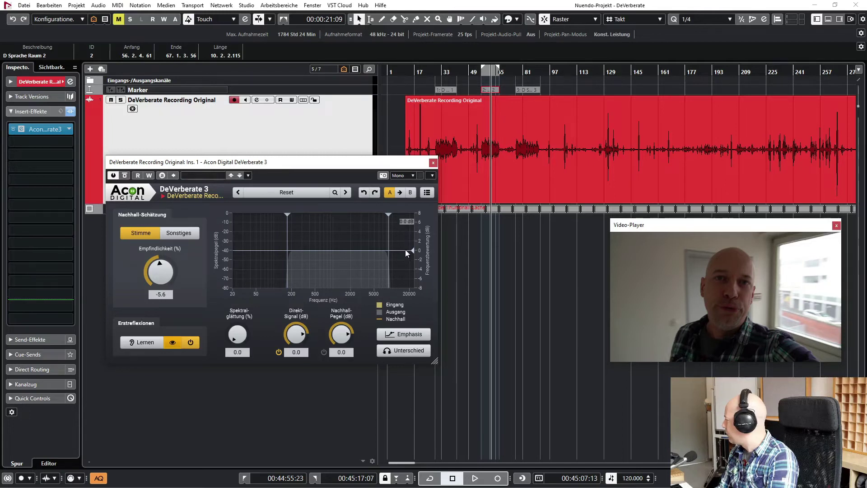
{"action": "left_click_drag", "start_coordinate": [389, 215], "coordinate": [397, 215]}
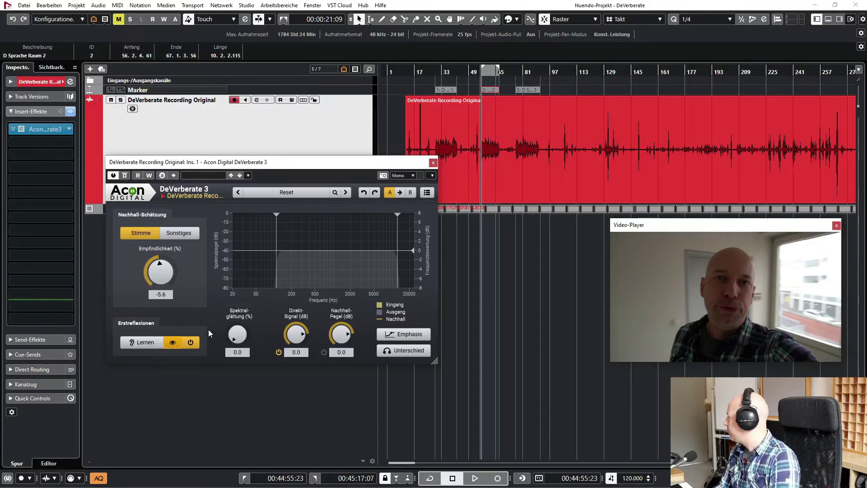
Replay the section, switch the early reflections filter off and on for comparison, and raise the Empfindlichkeit to 4.8 %
{"action": "key", "text": "space"}
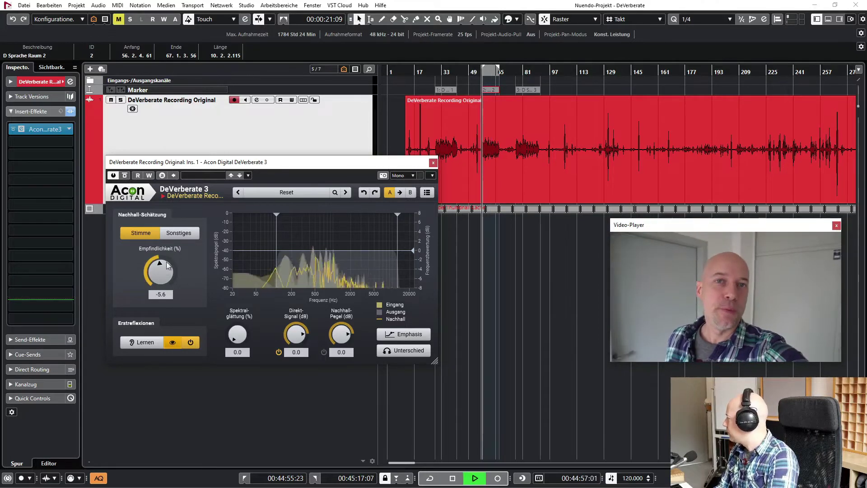
{"action": "left_click", "coordinate": [195, 342]}
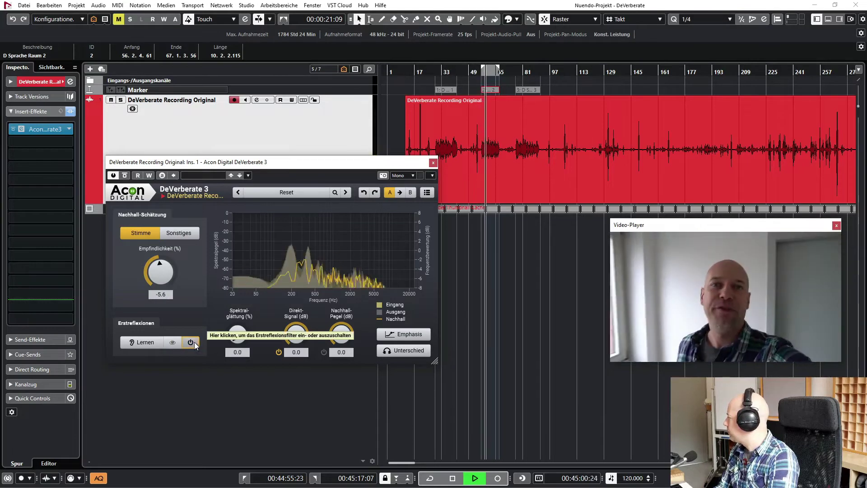
{"action": "left_click", "coordinate": [193, 342]}
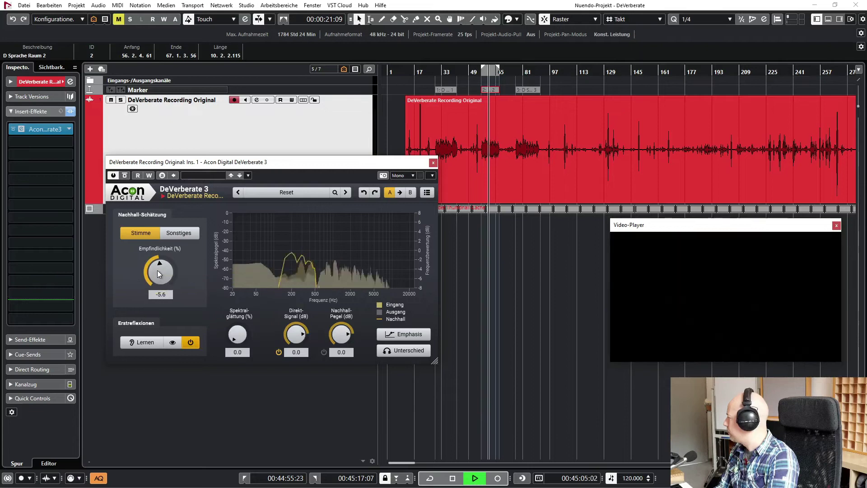
{"action": "mouse_move", "coordinate": [163, 272]}
{"action": "left_mouse_down"}
{"action": "mouse_move", "coordinate": [172, 258]}
{"action": "mouse_move", "coordinate": [164, 267]}
{"action": "left_mouse_up"}
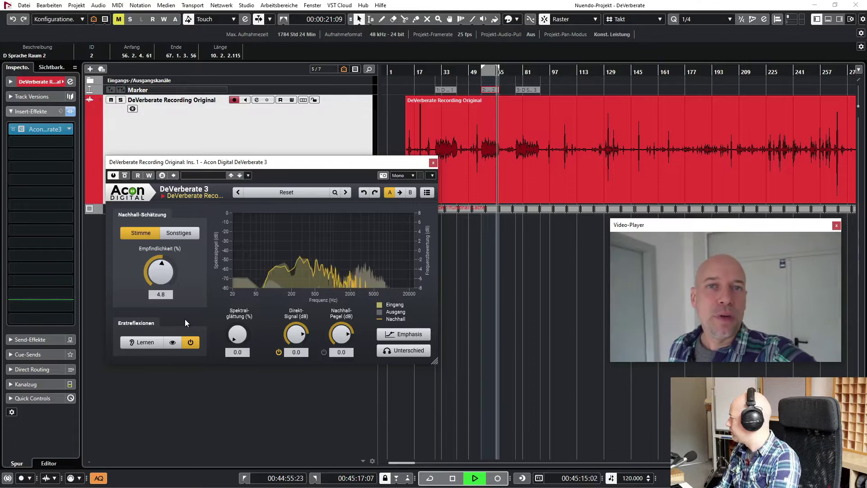
{"action": "key", "text": "space"}
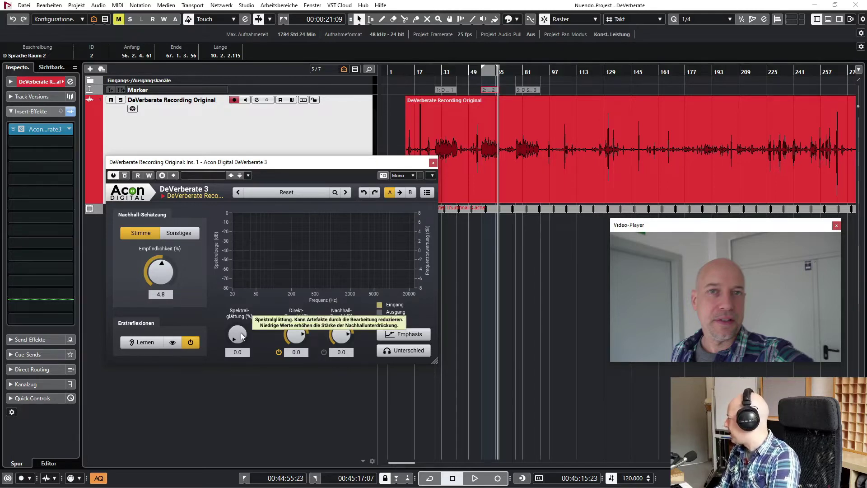
Loop the section while testing the Spektralglättung at 100 %, and return it to 0 %
{"action": "left_click_drag", "start_coordinate": [239, 335], "coordinate": [241, 330]}
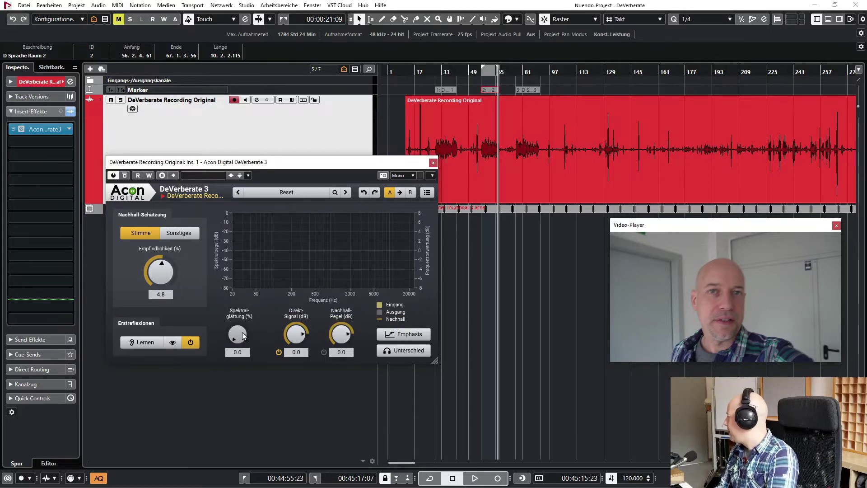
{"action": "left_click_drag", "start_coordinate": [240, 332], "coordinate": [247, 273]}
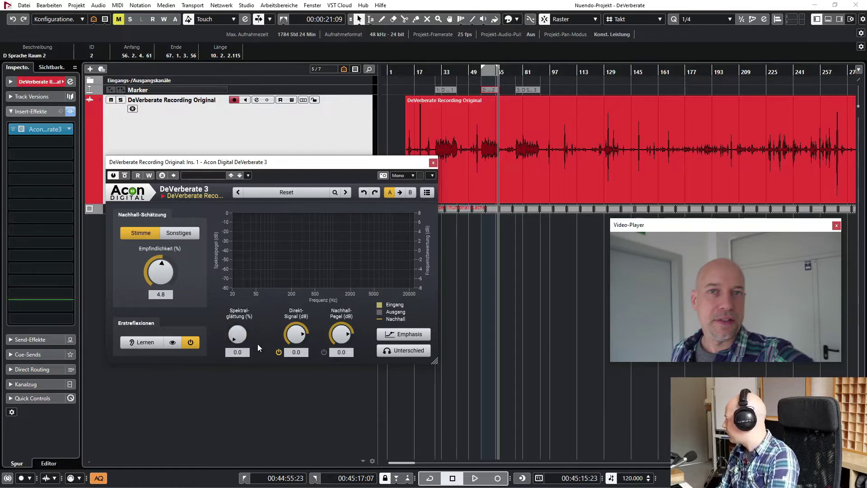
{"action": "key", "text": "space"}
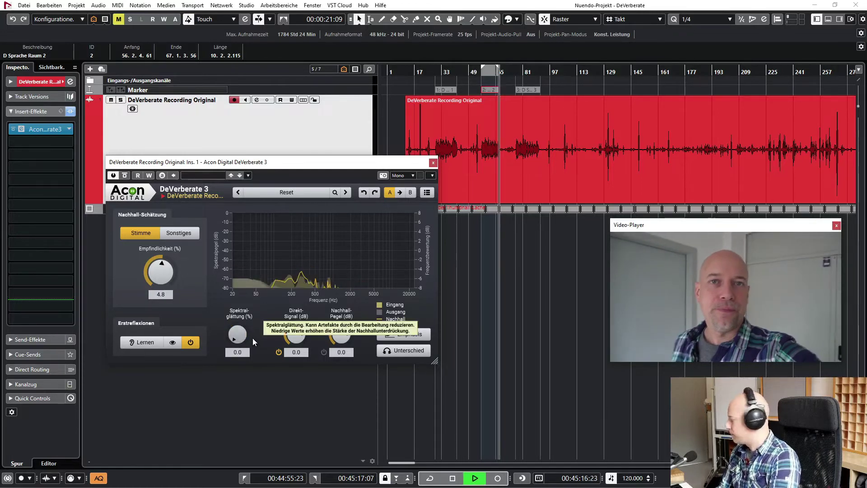
{"action": "left_click_drag", "start_coordinate": [240, 332], "coordinate": [248, 201]}
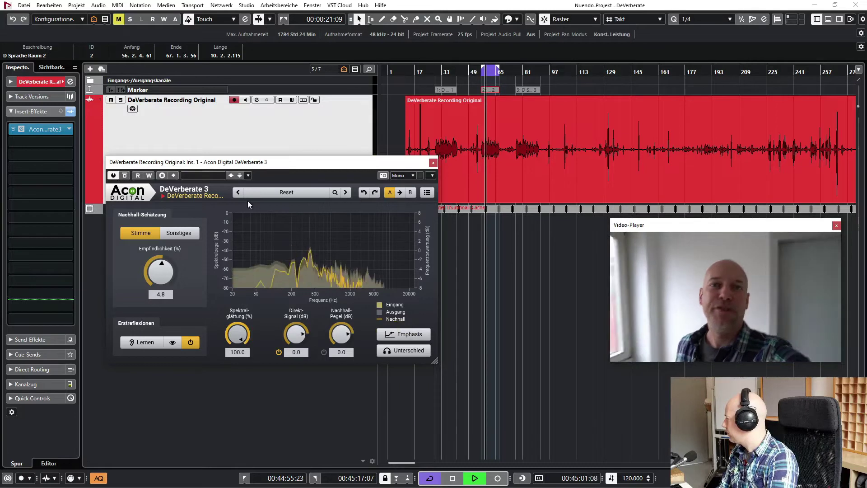
{"action": "left_click_drag", "start_coordinate": [248, 200], "coordinate": [232, 324]}
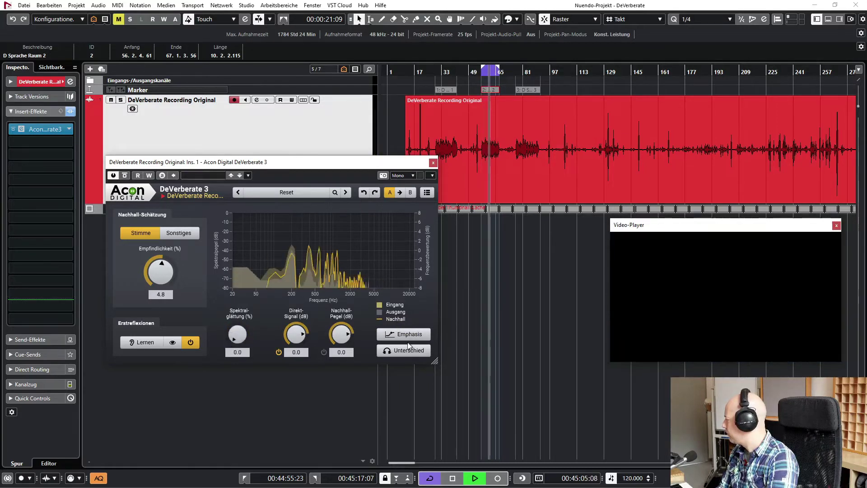
Enable the Emphasis curve, lower the red low band by about 2.5 dB and raise the blue band 2.8 dB at about 5475 Hz
{"action": "left_click", "coordinate": [420, 335]}
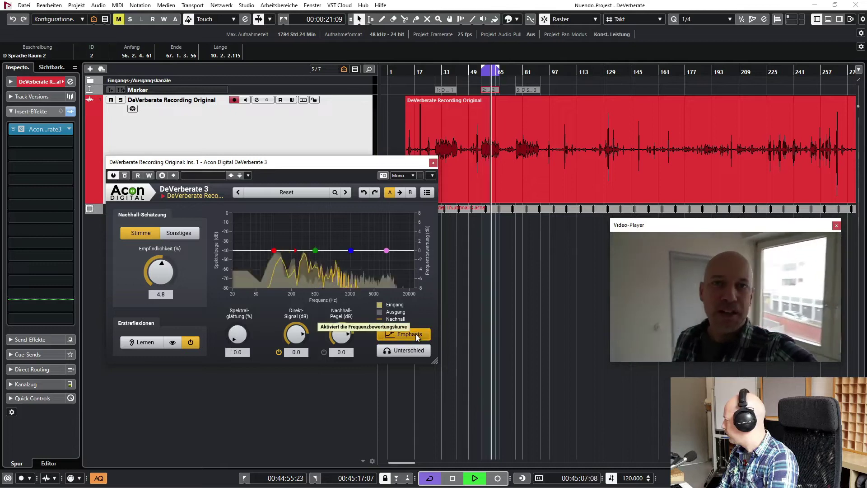
{"action": "left_click_drag", "start_coordinate": [273, 250], "coordinate": [273, 265]}
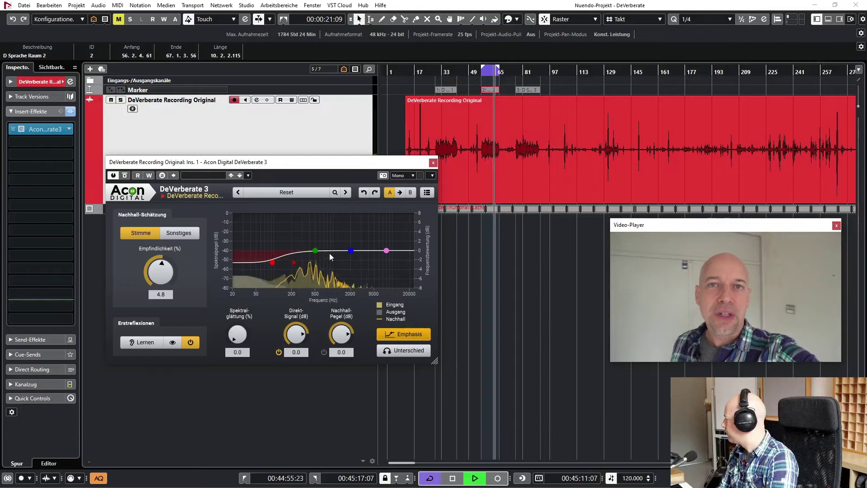
{"action": "key", "text": "space"}
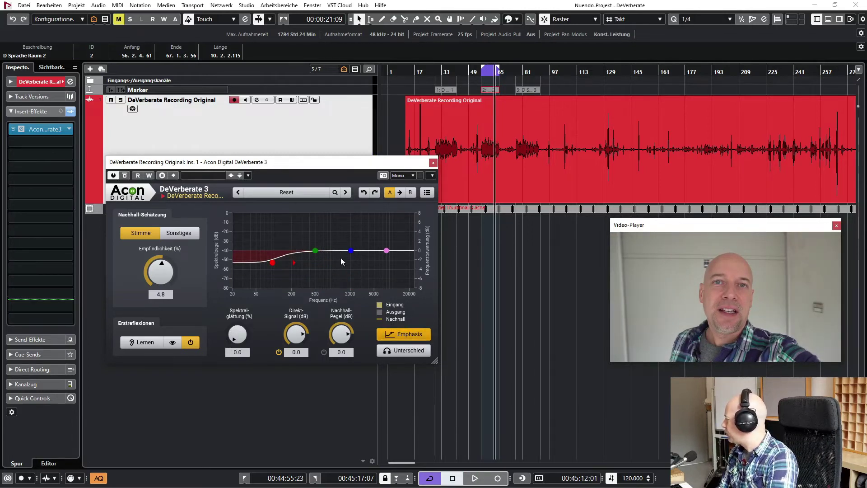
{"action": "left_click_drag", "start_coordinate": [353, 255], "coordinate": [389, 240]}
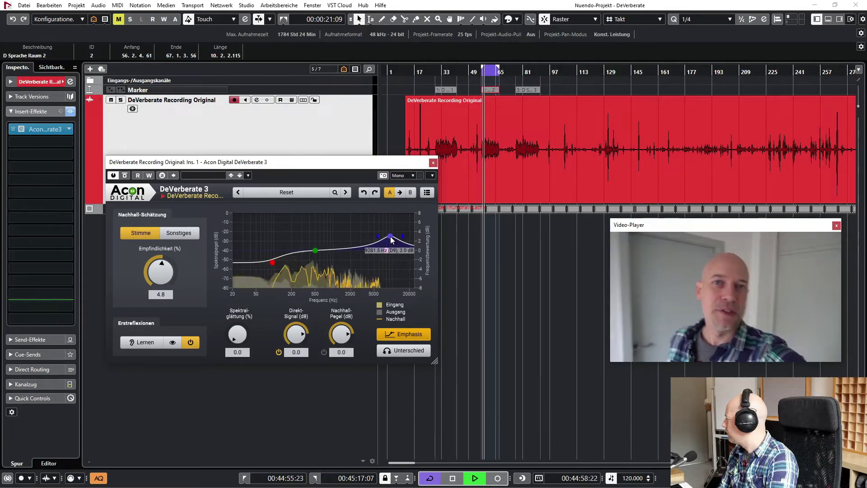
{"action": "key", "text": "space"}
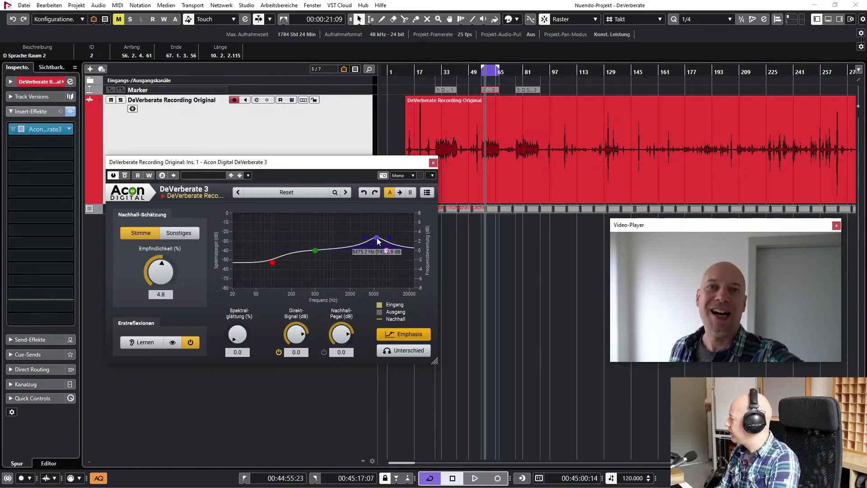
Move the blue Emphasis band above 7 kHz at about 2 dB, and raise the green band 1.4 dB at about 926 Hz during looped playback
{"action": "left_click_drag", "start_coordinate": [391, 259], "coordinate": [393, 254]}
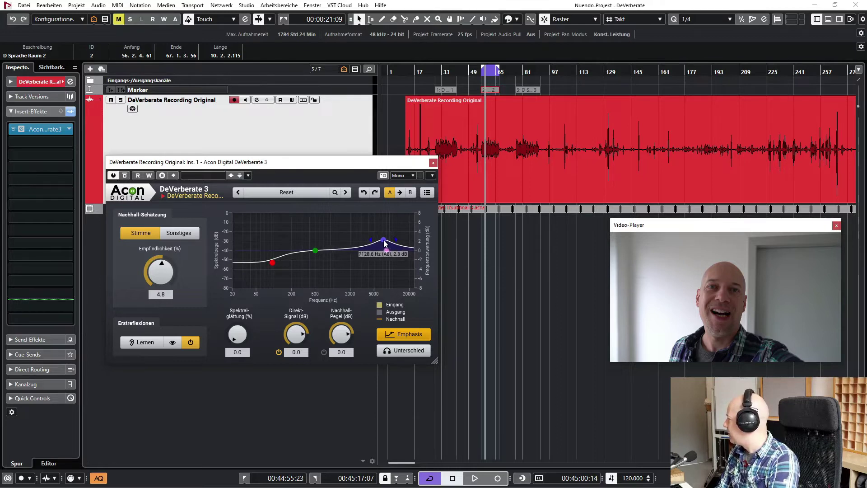
{"action": "key", "text": "space"}
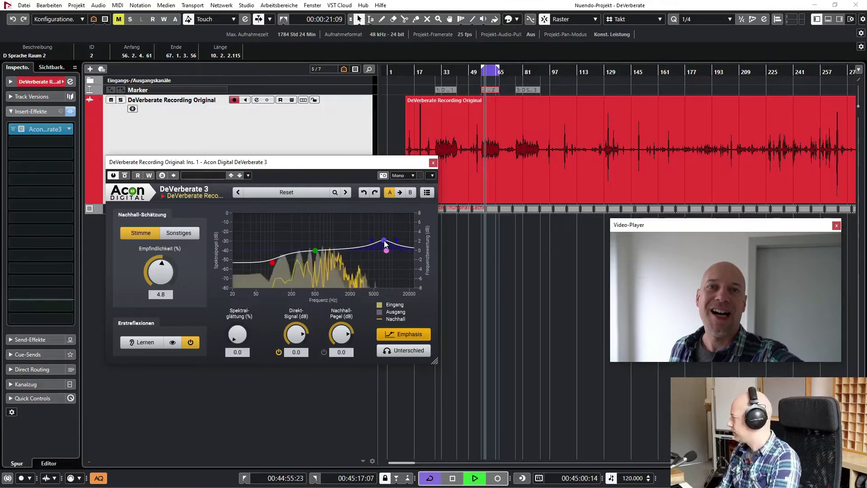
{"action": "mouse_move", "coordinate": [385, 240]}
{"action": "left_mouse_down"}
{"action": "mouse_move", "coordinate": [392, 218]}
{"action": "mouse_move", "coordinate": [388, 246]}
{"action": "left_mouse_up"}
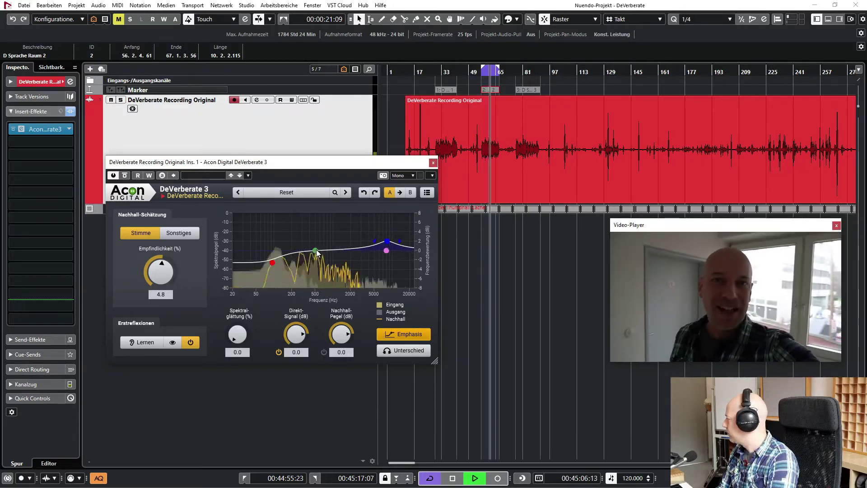
{"action": "mouse_move", "coordinate": [319, 247]}
{"action": "left_mouse_down"}
{"action": "mouse_move", "coordinate": [328, 265]}
{"action": "mouse_move", "coordinate": [332, 244]}
{"action": "left_mouse_up"}
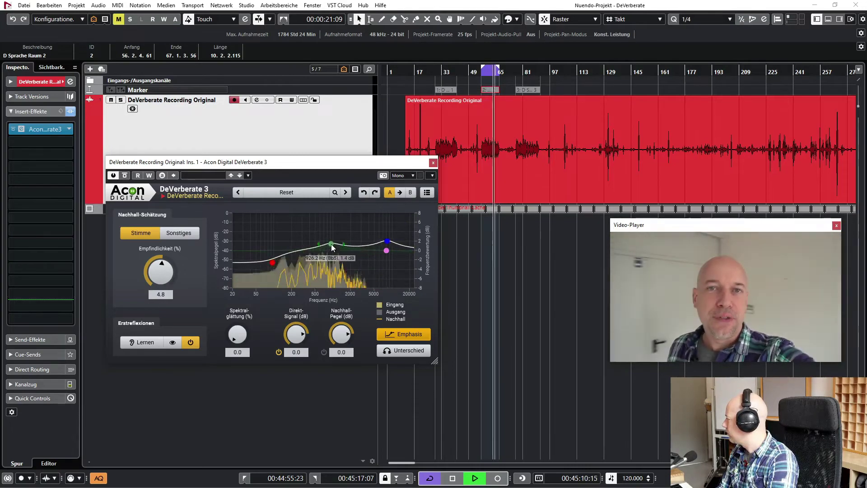
Set the Spektralglättung to 11.6 % and the Empfindlichkeit to -4.0 % while the section loops
{"action": "mouse_move", "coordinate": [237, 335]}
{"action": "left_mouse_down"}
{"action": "mouse_move", "coordinate": [250, 231]}
{"action": "mouse_move", "coordinate": [229, 332]}
{"action": "left_mouse_up"}
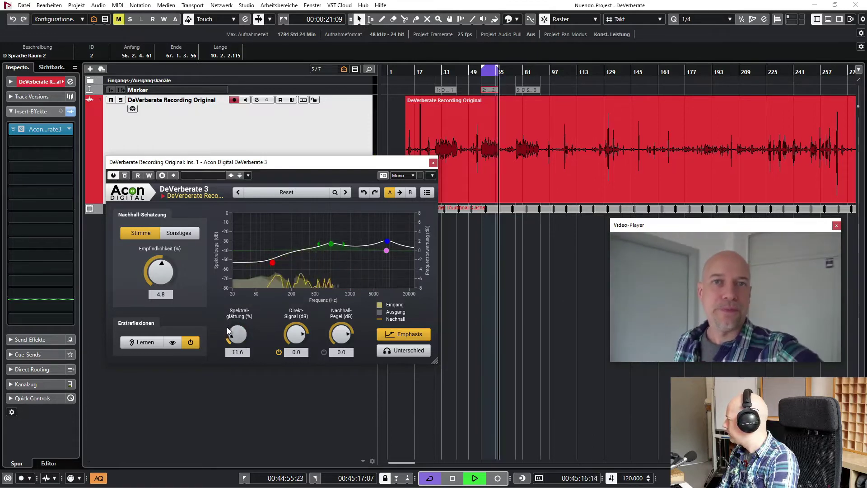
{"action": "mouse_move", "coordinate": [161, 271]}
{"action": "left_mouse_down"}
{"action": "mouse_move", "coordinate": [148, 296]}
{"action": "mouse_move", "coordinate": [162, 274]}
{"action": "left_mouse_up"}
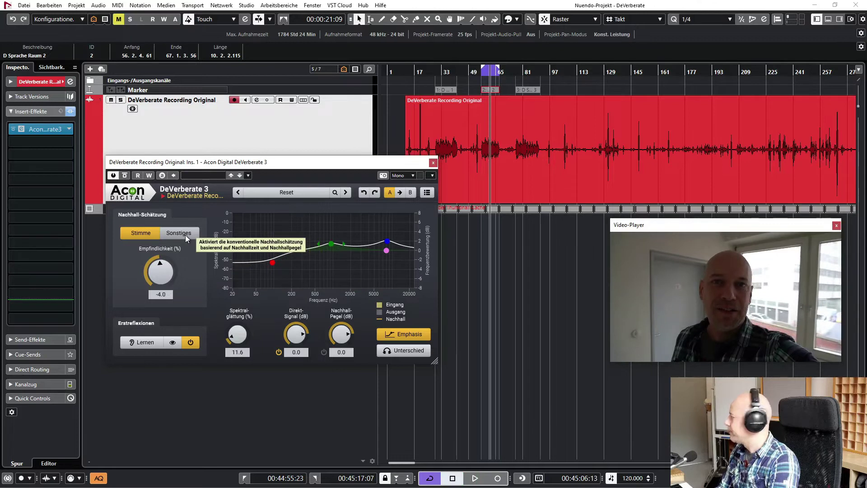
{"action": "key", "text": "space"}
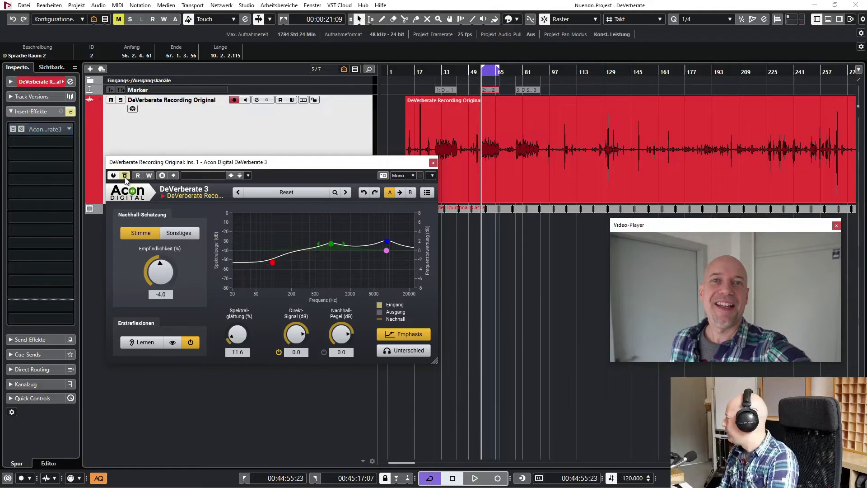
Compare the section with the effect bypassed and active, and lower the Empfindlichkeit to -26.4 %
{"action": "key", "text": "space"}
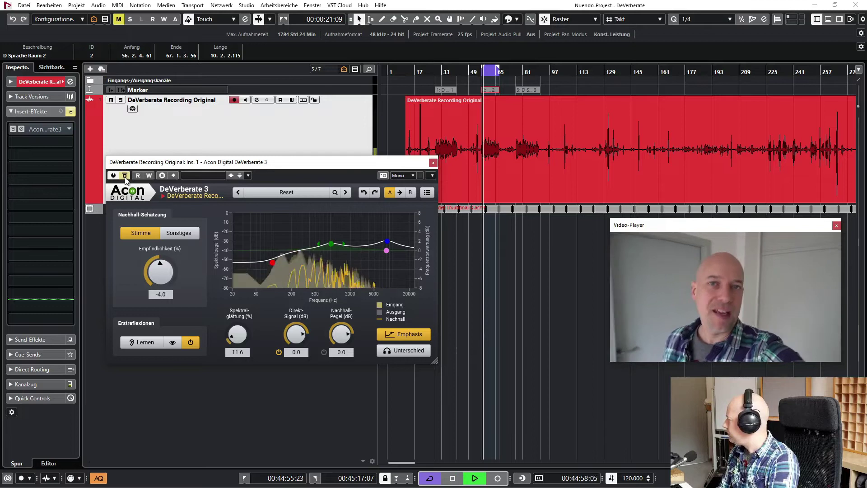
{"action": "mouse_move", "coordinate": [160, 271]}
{"action": "left_mouse_down"}
{"action": "mouse_move", "coordinate": [171, 286]}
{"action": "mouse_move", "coordinate": [161, 280]}
{"action": "left_mouse_up"}
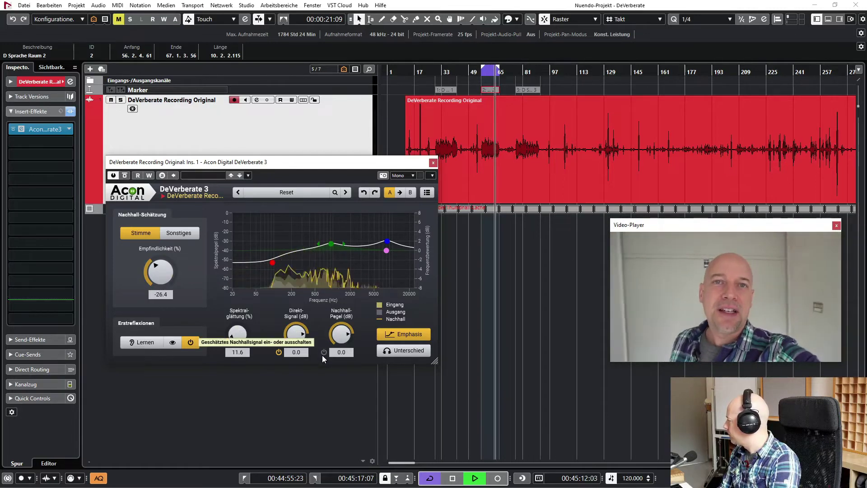
{"action": "key", "text": "space"}
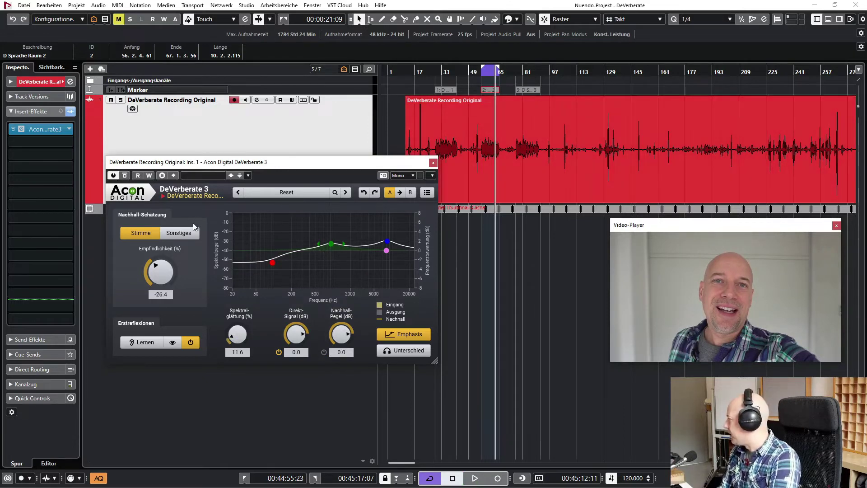
Load the Zurücksetzen factory preset in DeVerberate 3 and set the playback loop to the D Sprache Raum 3 marker
{"action": "left_click", "coordinate": [528, 89]}
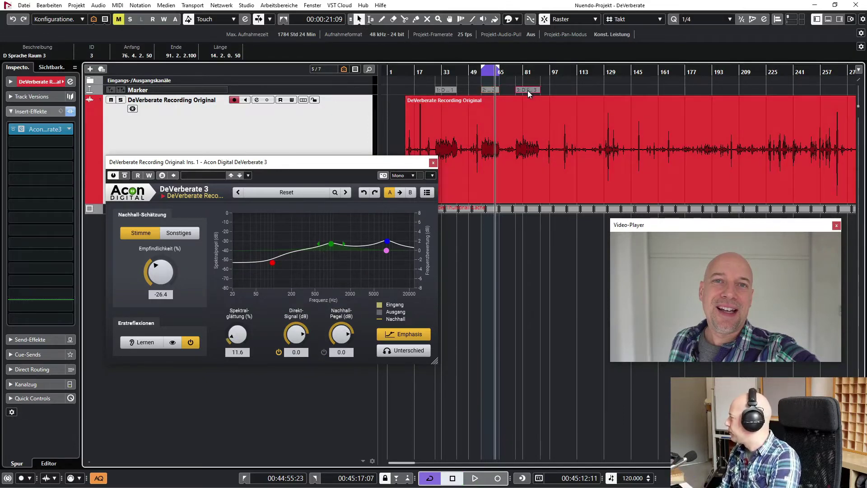
{"action": "left_click_drag", "start_coordinate": [174, 280], "coordinate": [169, 268]}
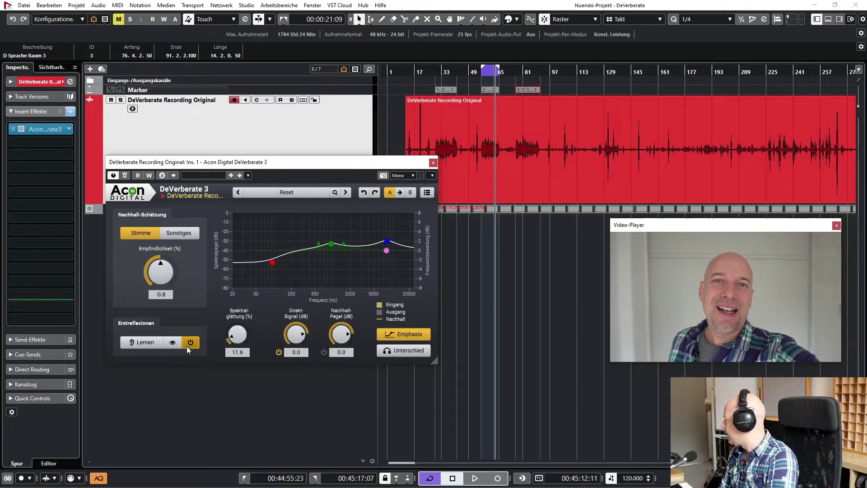
{"action": "left_click", "coordinate": [307, 194]}
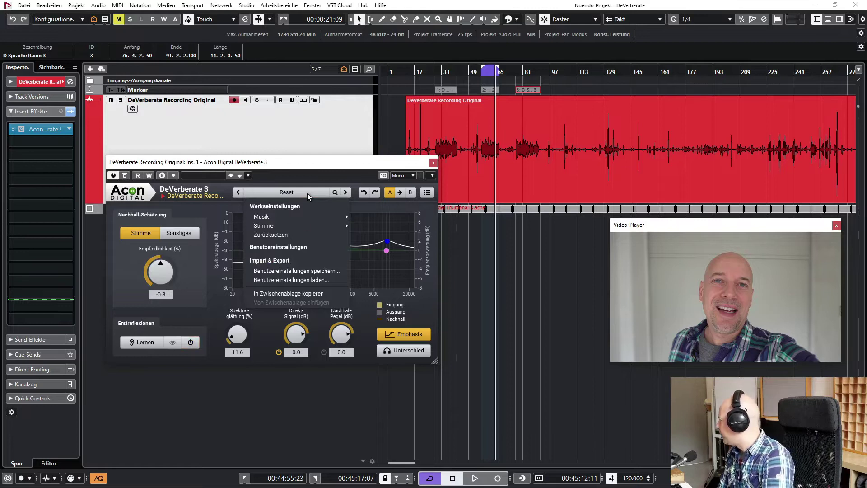
{"action": "left_click", "coordinate": [294, 234]}
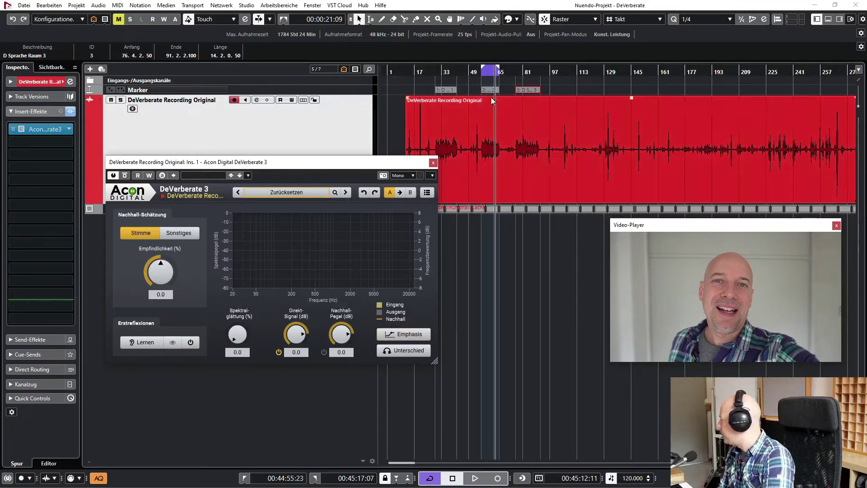
{"action": "left_click", "coordinate": [527, 89]}
{"action": "left_click", "coordinate": [526, 88]}
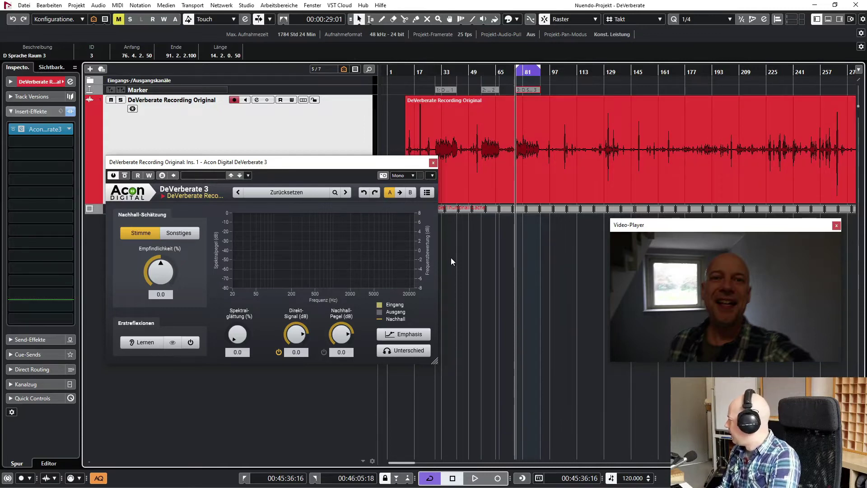
Listen to the D Sprache Raum 3 section with DeVerberate bypassed, then replay it with the effect switched on partway
{"action": "left_click", "coordinate": [124, 176]}
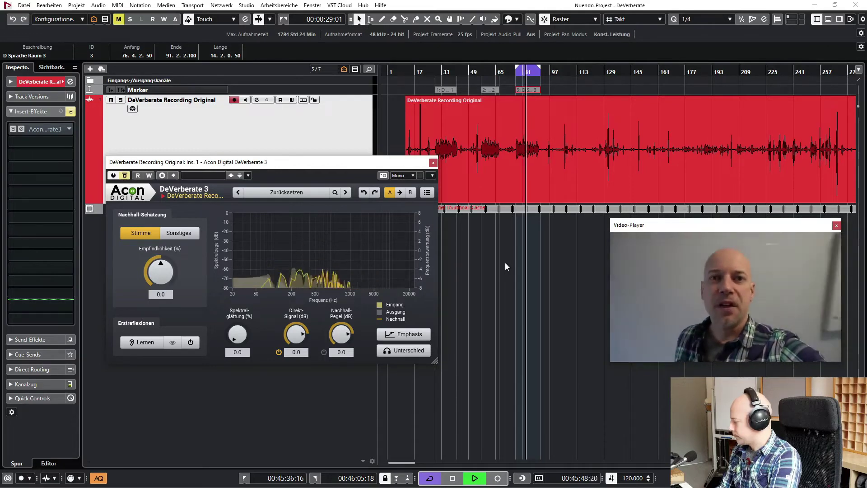
{"action": "key", "text": "h"}
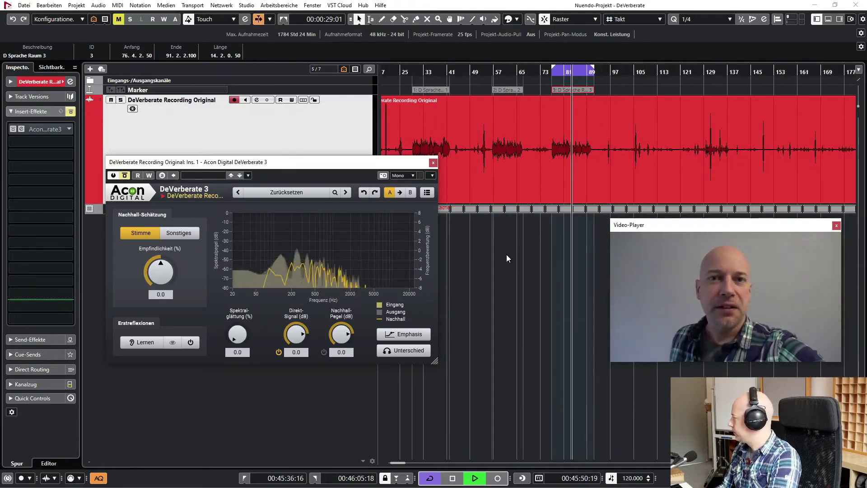
{"action": "key", "text": "space"}
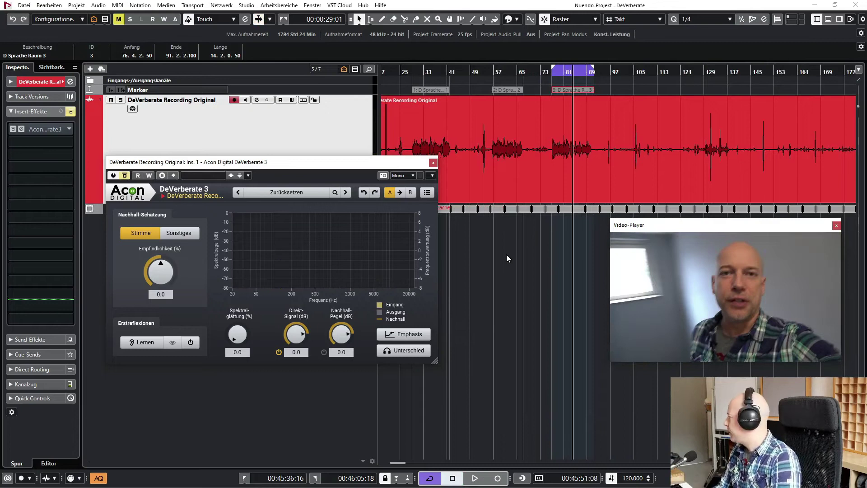
{"action": "key", "text": "KP_0"}
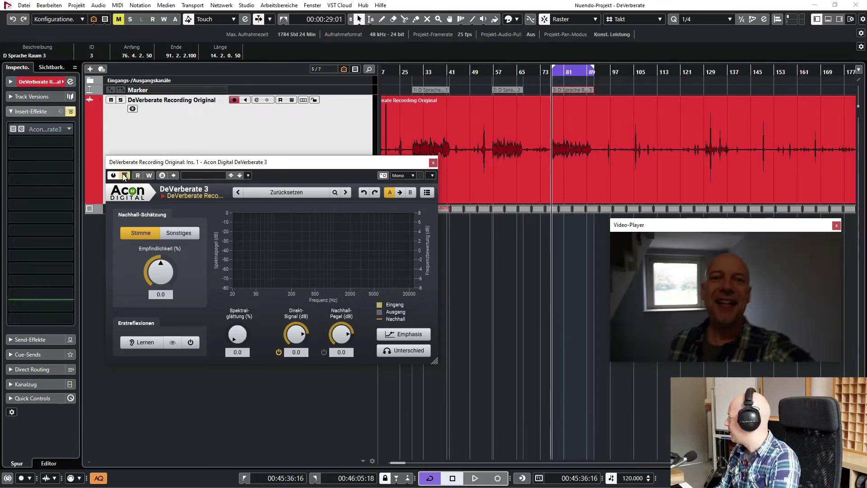
{"action": "key", "text": "space"}
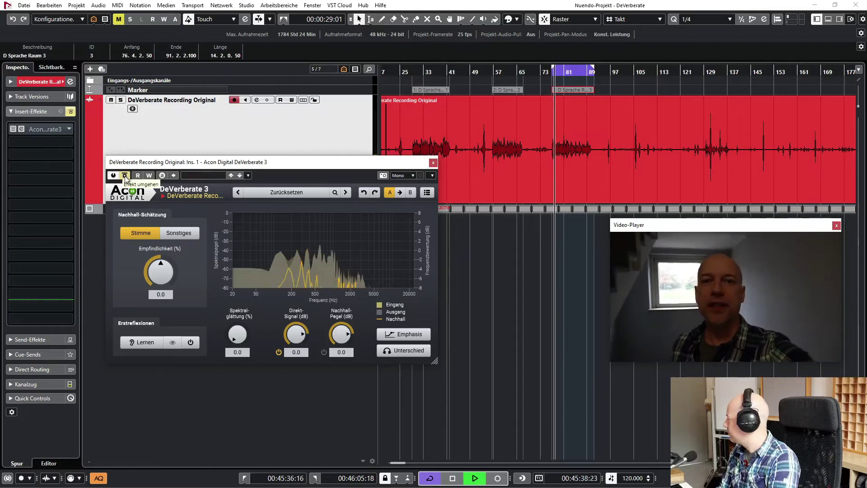
{"action": "left_click", "coordinate": [125, 176]}
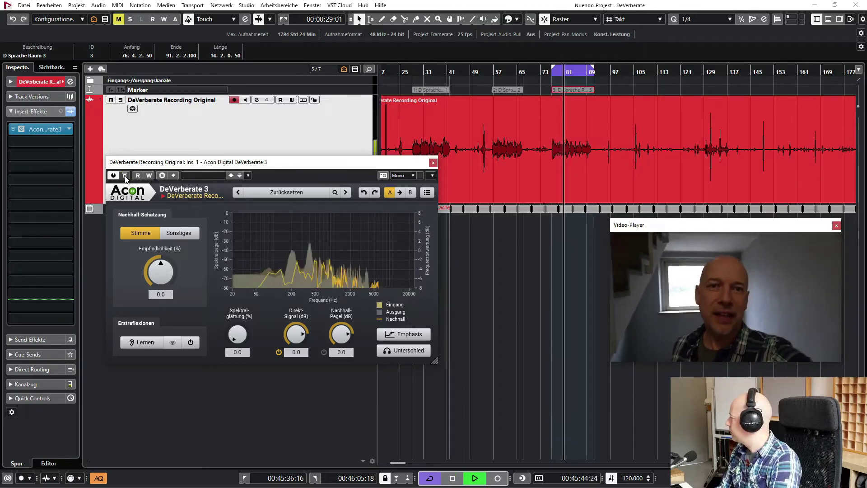
{"action": "key", "text": "space"}
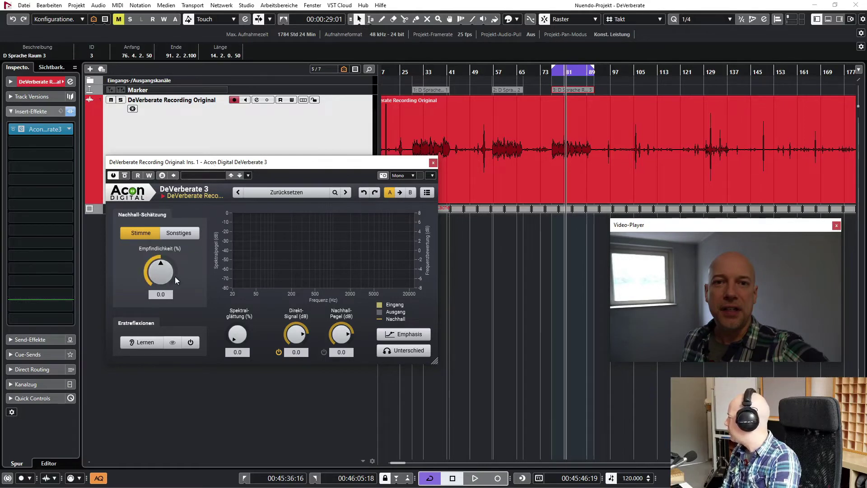
Replay the section while testing the Empfindlichkeit at 100 % and 29.6 %, and return it to 0 %
{"action": "key", "text": "KP_1"}
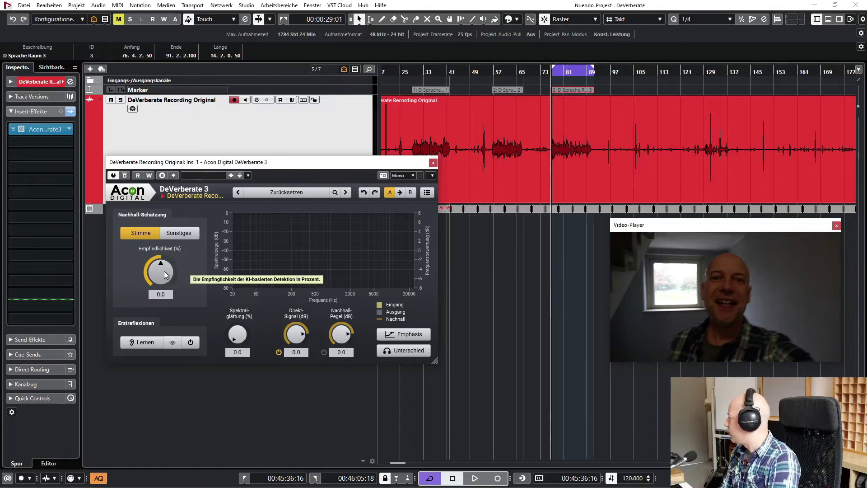
{"action": "key", "text": "space"}
{"action": "left_click_drag", "start_coordinate": [164, 279], "coordinate": [185, 195]}
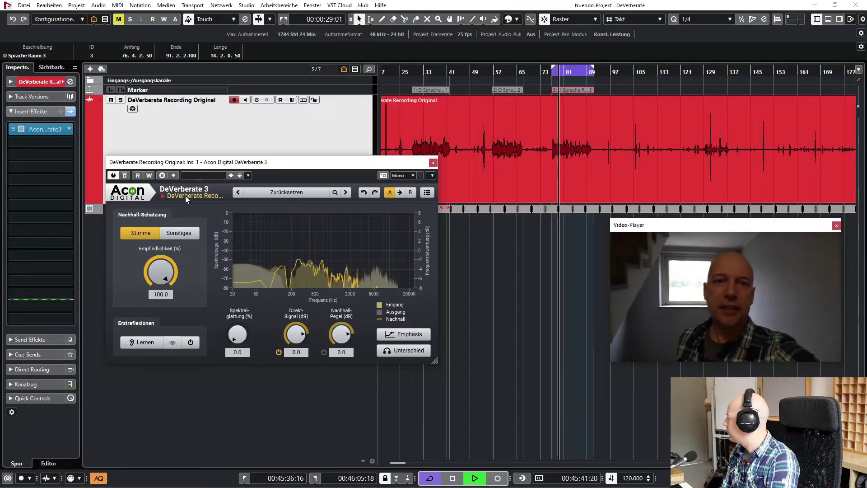
{"action": "left_click_drag", "start_coordinate": [181, 200], "coordinate": [170, 244]}
{"action": "key", "text": "space"}
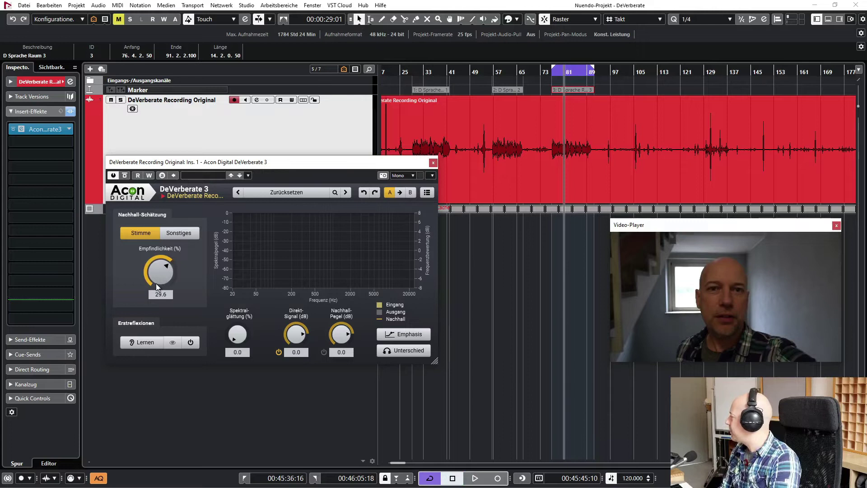
{"action": "mouse_move", "coordinate": [154, 286]}
{"action": "left_mouse_down"}
{"action": "mouse_move", "coordinate": [152, 299]}
{"action": "mouse_move", "coordinate": [162, 300]}
{"action": "left_mouse_up"}
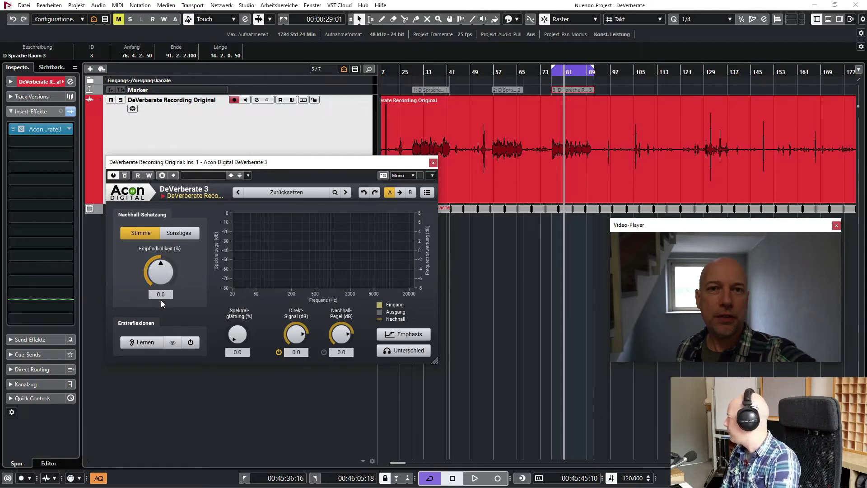
Play the section again and try the Empfindlichkeit at -15.2 %
{"action": "key", "text": "space"}
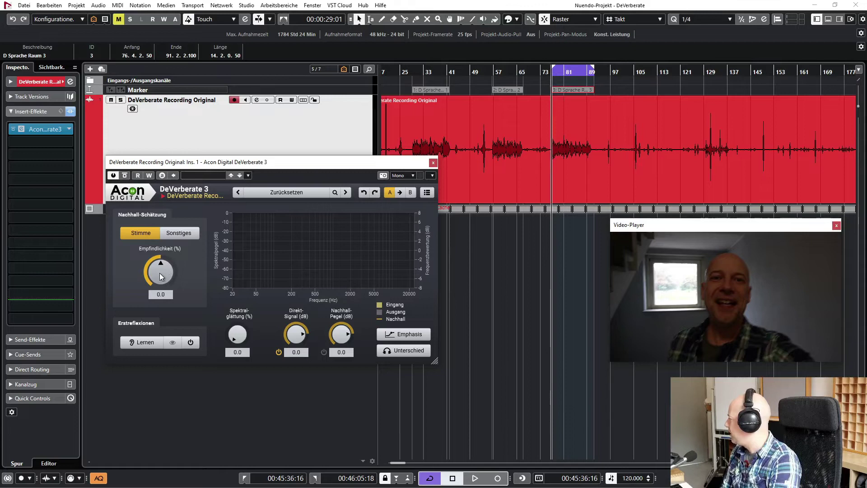
{"action": "key", "text": "space"}
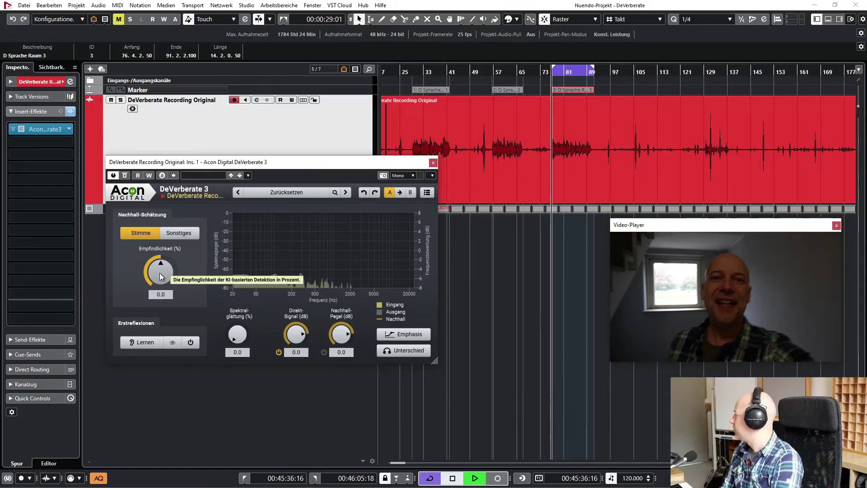
{"action": "left_click_drag", "start_coordinate": [163, 272], "coordinate": [154, 278]}
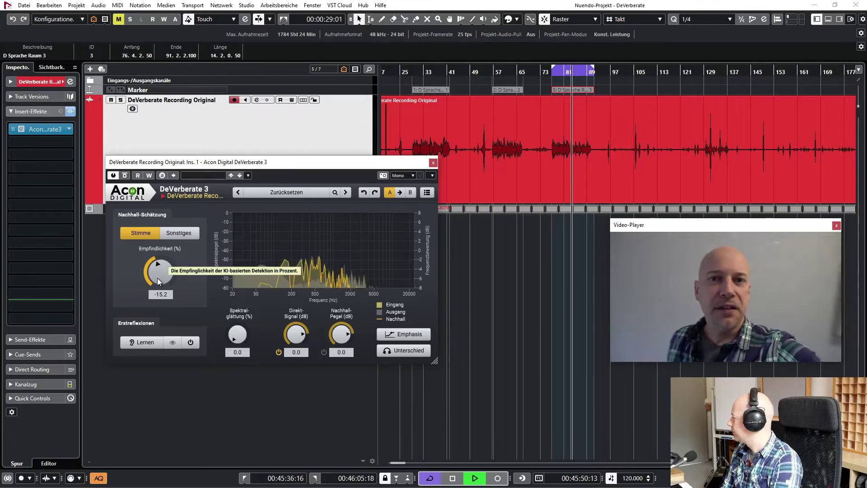
{"action": "key", "text": "space"}
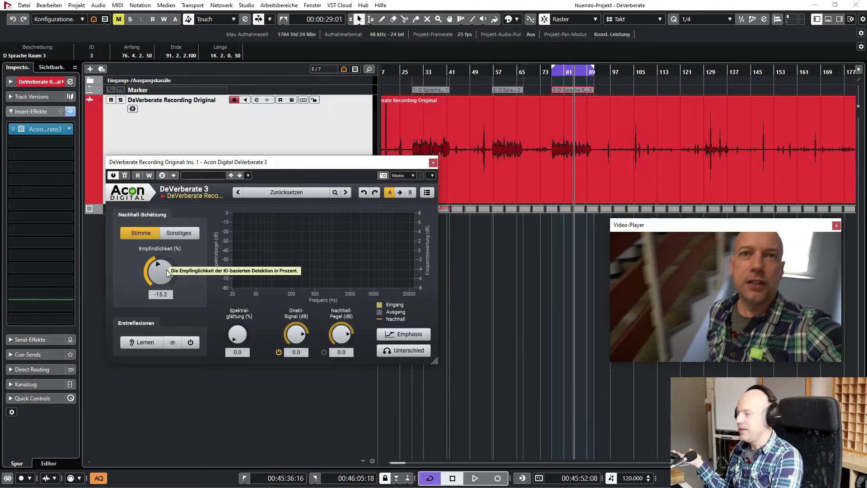
Switch on the Nachhall output and set the Empfindlichkeit back to 0.0 %
{"action": "left_click_drag", "start_coordinate": [167, 271], "coordinate": [173, 266]}
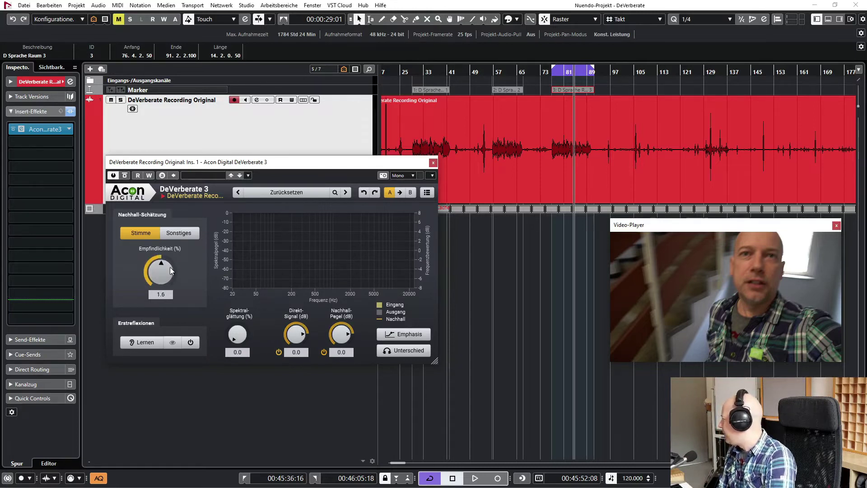
{"action": "left_click_drag", "start_coordinate": [173, 265], "coordinate": [171, 266]}
{"action": "left_click", "coordinate": [160, 295]}
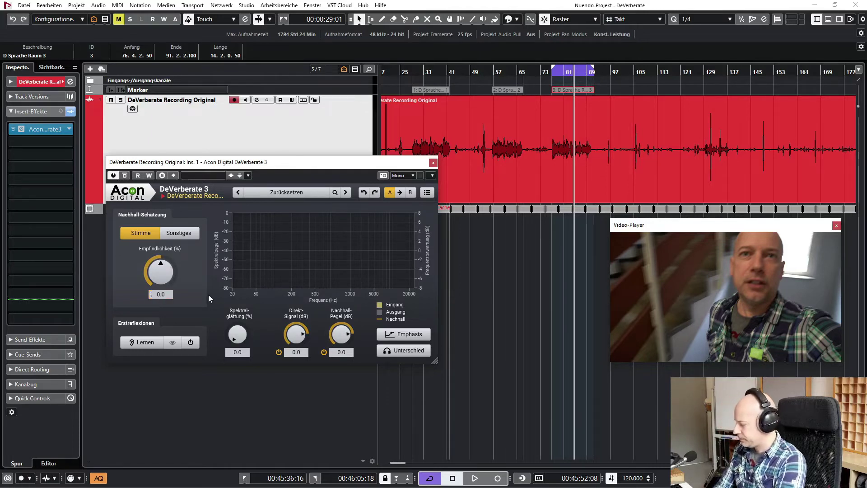
Loop the section and lower the Direkt-Signal level to -48.0 dB to hear the estimated reverb
{"action": "key", "text": "space"}
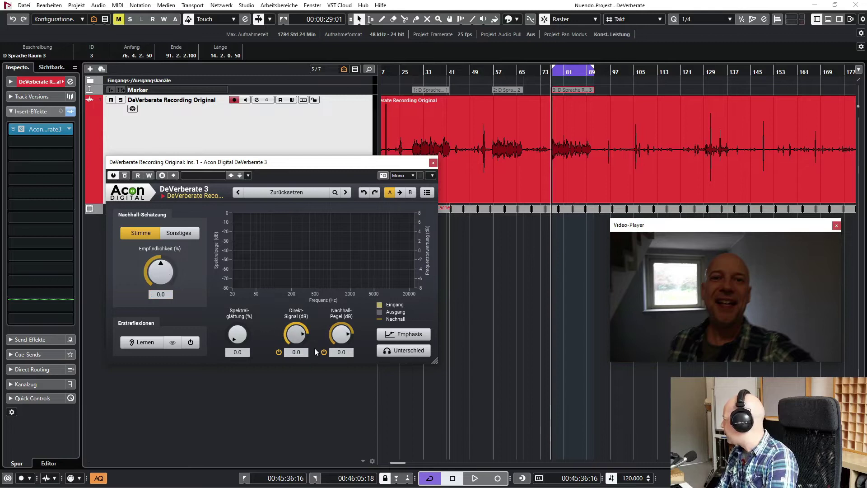
{"action": "key", "text": "space"}
{"action": "left_click_drag", "start_coordinate": [296, 330], "coordinate": [280, 427]}
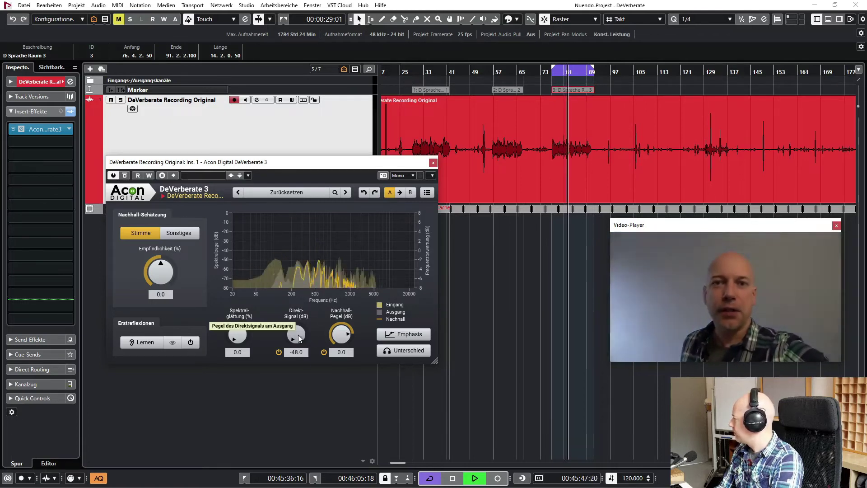
{"action": "key", "text": "space"}
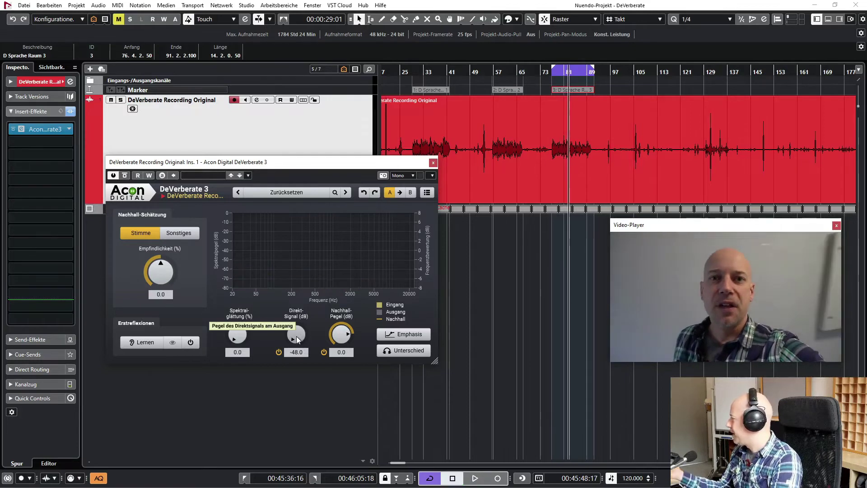
Set the Direkt-Signal to -5.5 dB, test the output Nachhall-Pegel at -48.0 and -5.0 dB, and leave it at -12.0 dB with its output off
{"action": "mouse_move", "coordinate": [297, 339]}
{"action": "left_mouse_down"}
{"action": "mouse_move", "coordinate": [301, 324]}
{"action": "mouse_move", "coordinate": [292, 349]}
{"action": "mouse_move", "coordinate": [300, 323]}
{"action": "left_mouse_up"}
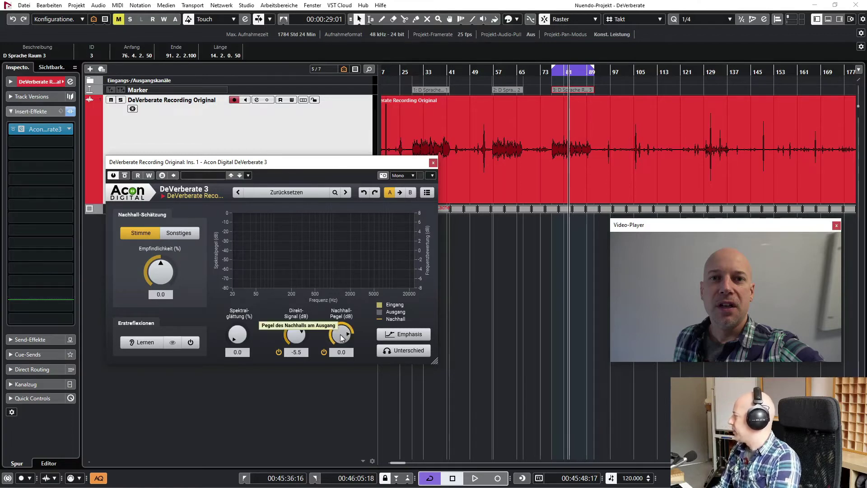
{"action": "key", "text": "1"}
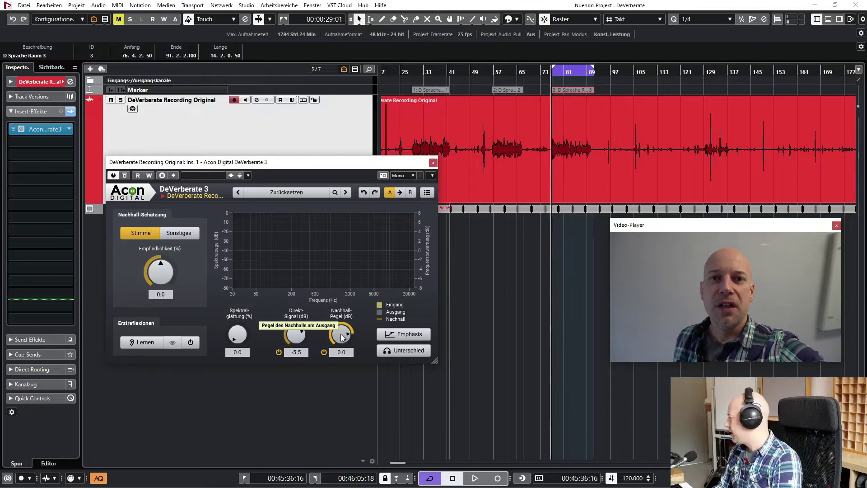
{"action": "key", "text": "space"}
{"action": "left_click_drag", "start_coordinate": [347, 331], "coordinate": [327, 424]}
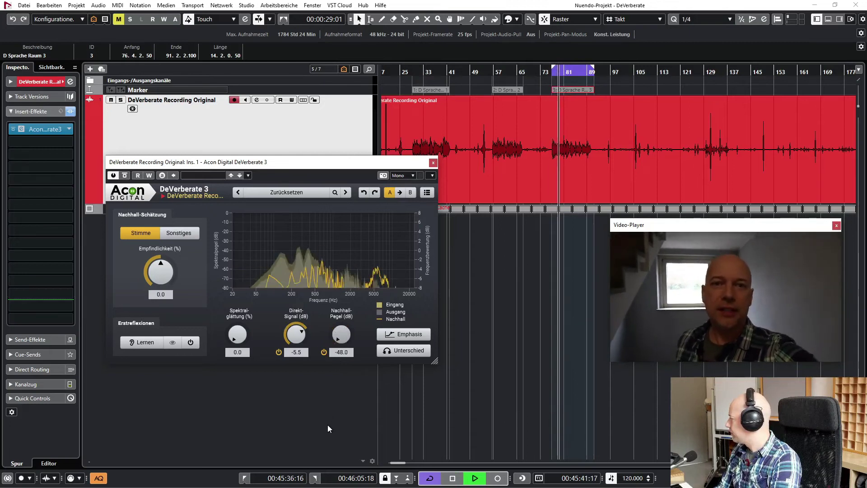
{"action": "left_click_drag", "start_coordinate": [326, 424], "coordinate": [359, 337]}
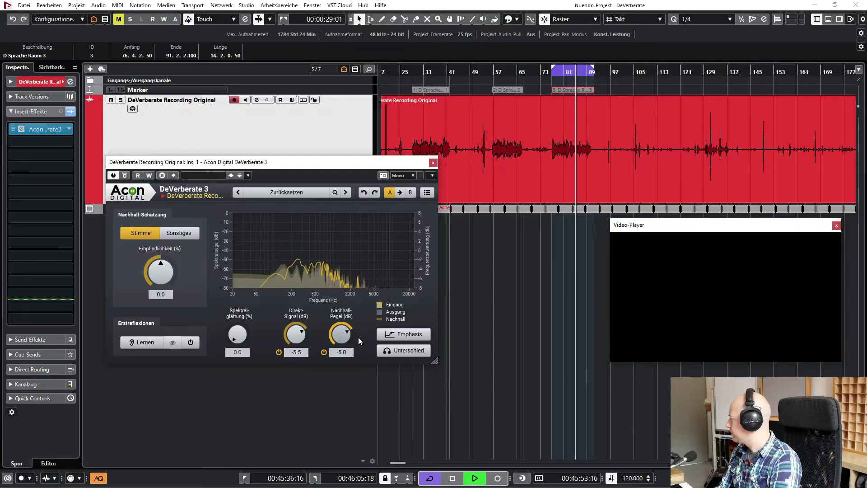
{"action": "key", "text": "space"}
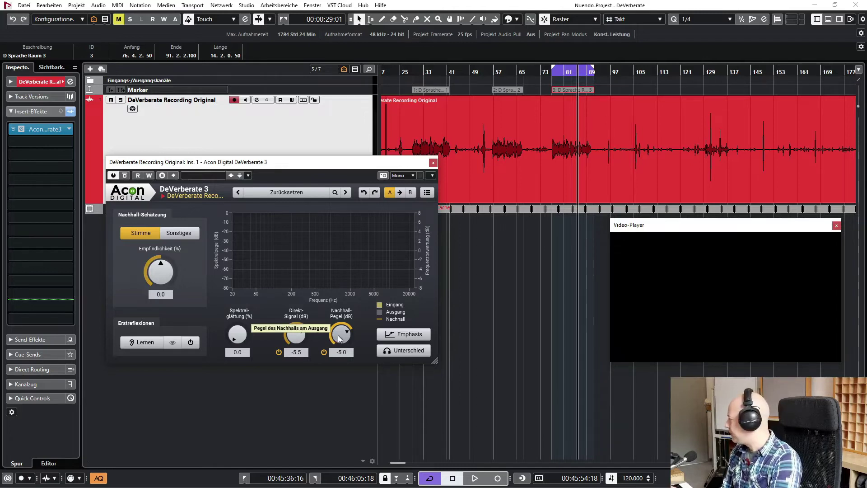
{"action": "left_click_drag", "start_coordinate": [339, 334], "coordinate": [357, 364]}
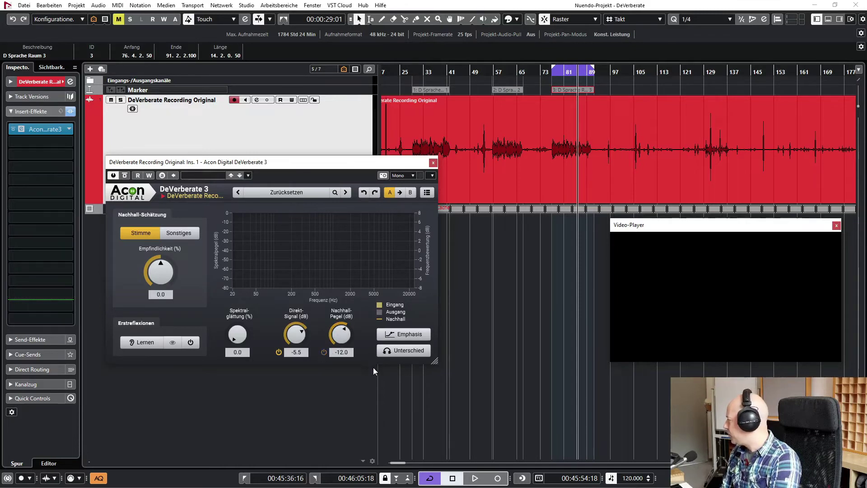
Play the section and audition the removed signal by switching Unterschied on and off again
{"action": "key", "text": "space"}
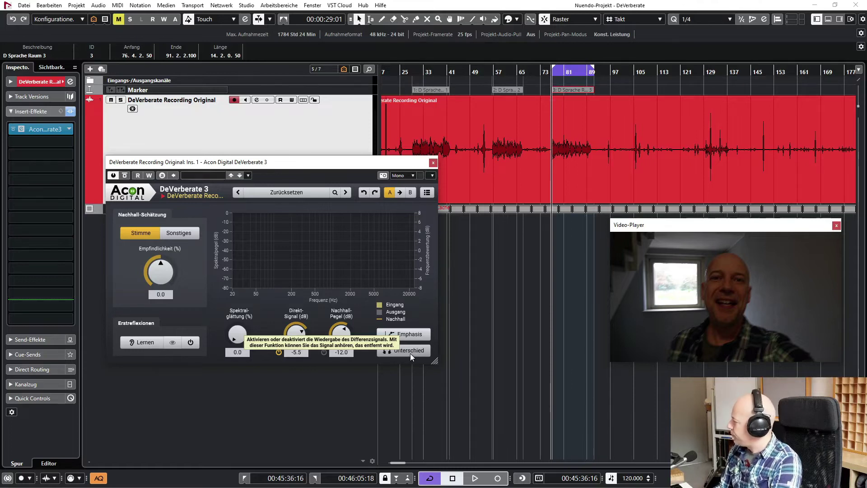
{"action": "key", "text": "space"}
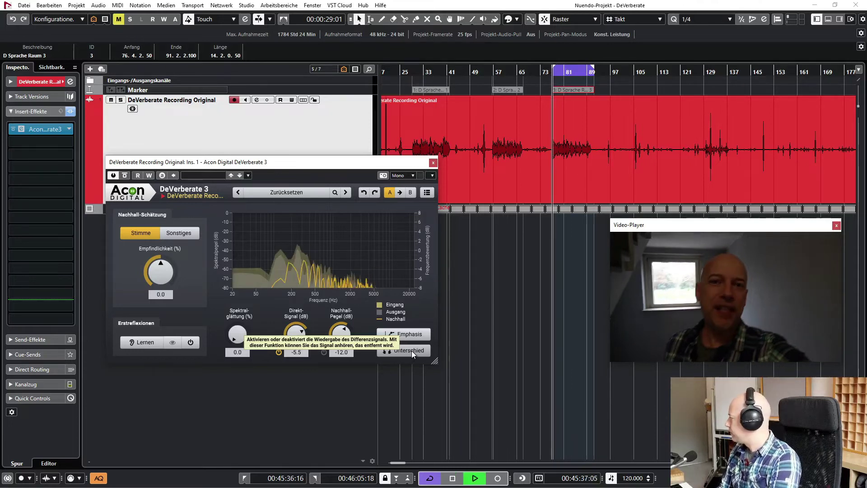
{"action": "left_click", "coordinate": [410, 350]}
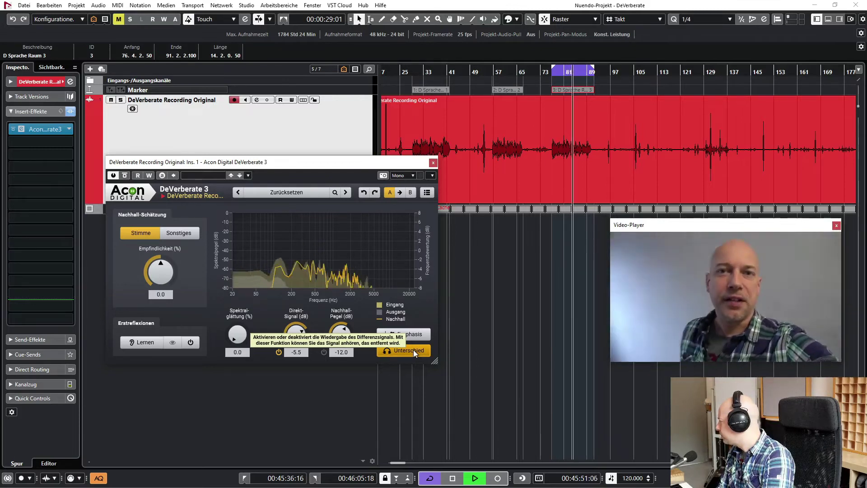
{"action": "left_click", "coordinate": [413, 350]}
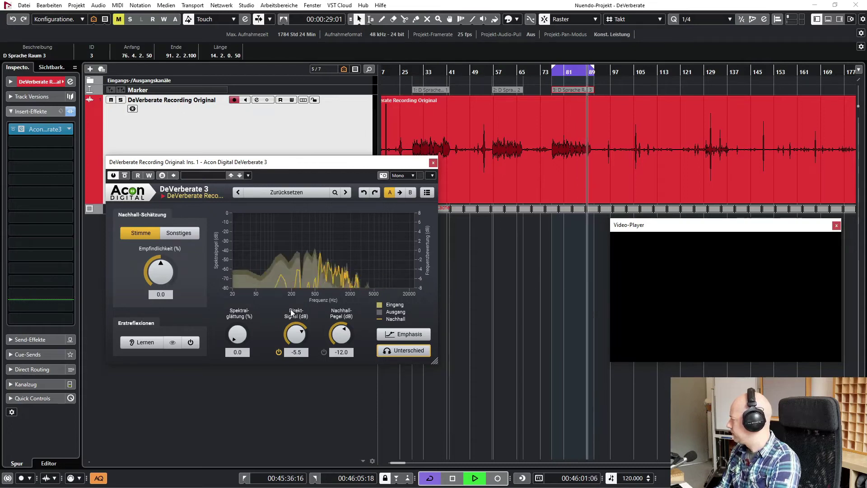
{"action": "key", "text": "space"}
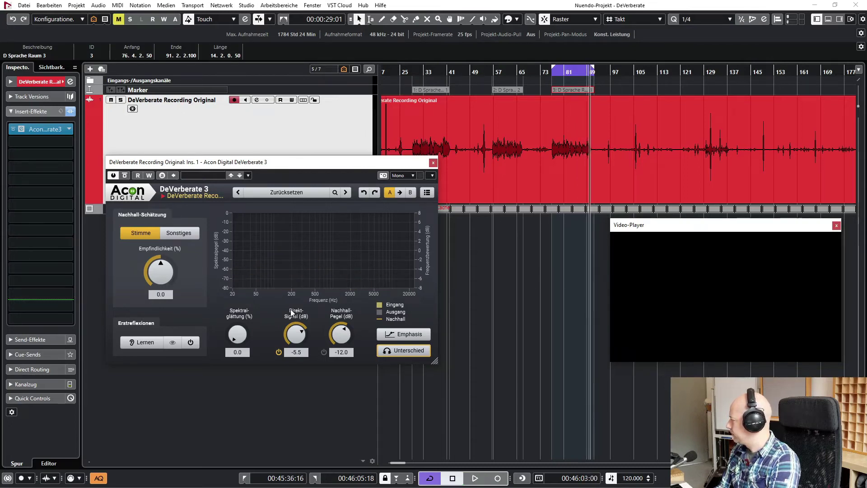
Set the loop range to the Percussion 1 marker and switch the Nachhall-Schätzung to Sonstiges
{"action": "left_click", "coordinate": [536, 330]}
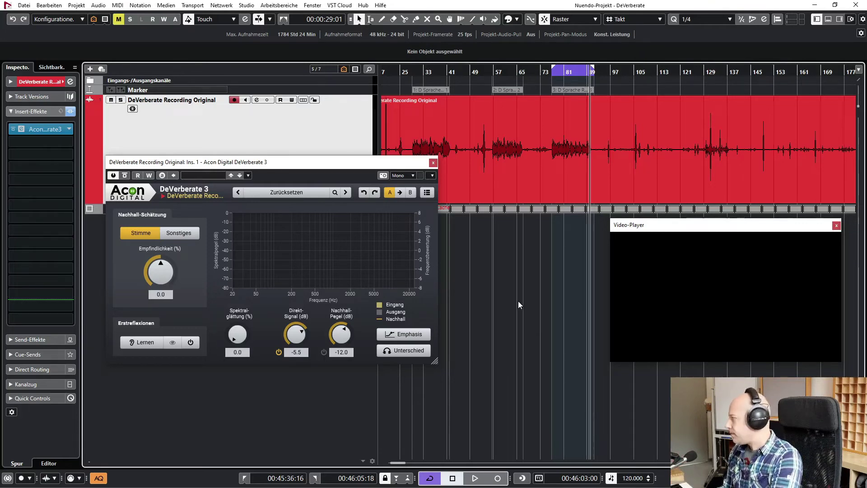
{"action": "scroll", "coordinate": [518, 301], "scroll_direction": "right", "scroll_amount": 3}
{"action": "scroll", "coordinate": [518, 302], "scroll_direction": "right", "scroll_amount": 2}
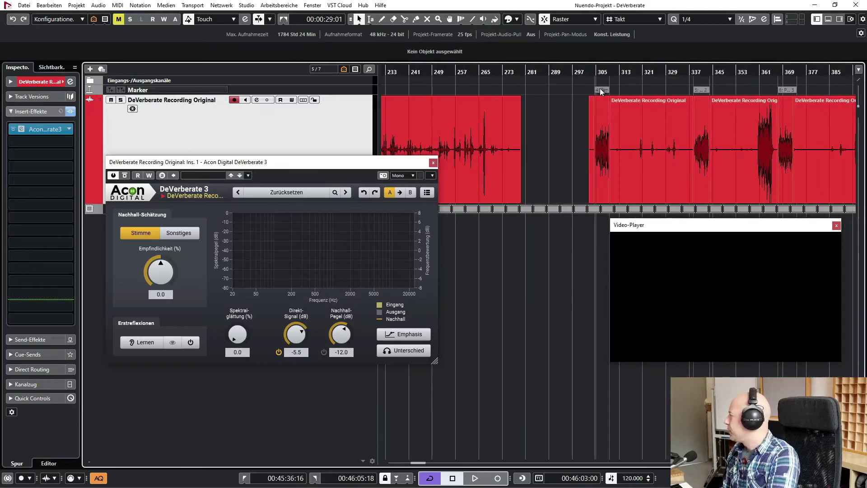
{"action": "left_click", "coordinate": [600, 90]}
{"action": "double_click", "coordinate": [601, 90]}
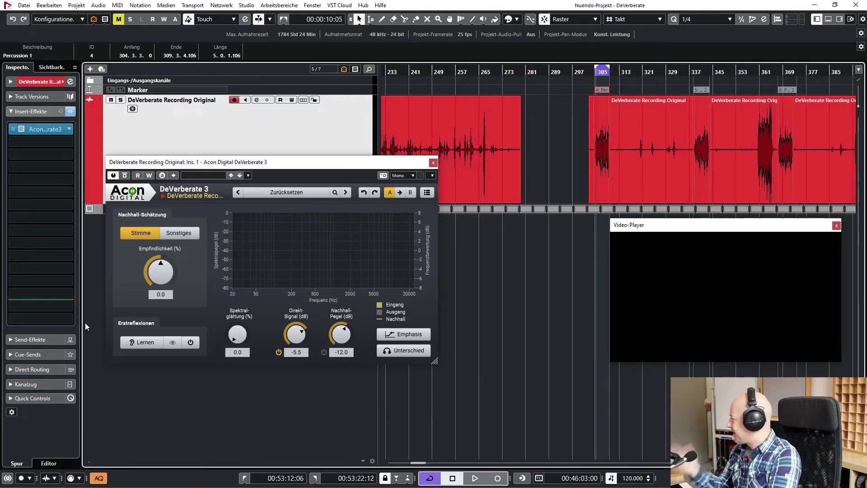
{"action": "left_click", "coordinate": [172, 232]}
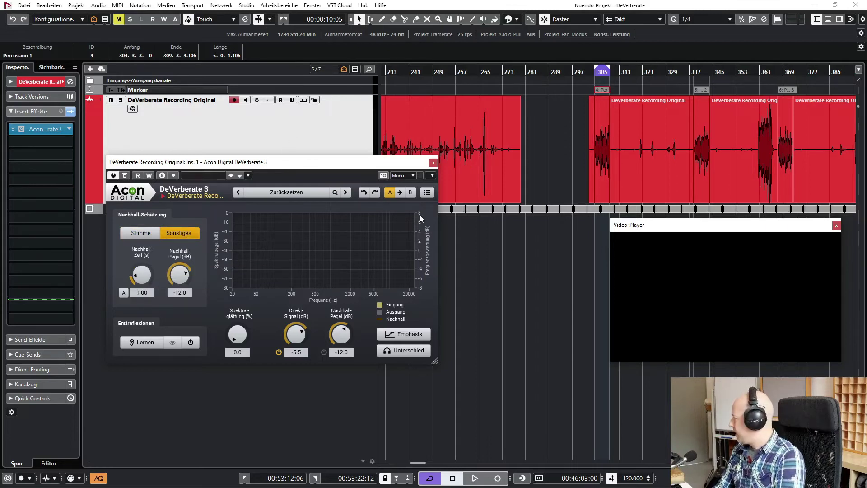
{"action": "key", "text": "h"}
{"action": "key", "text": "h"}
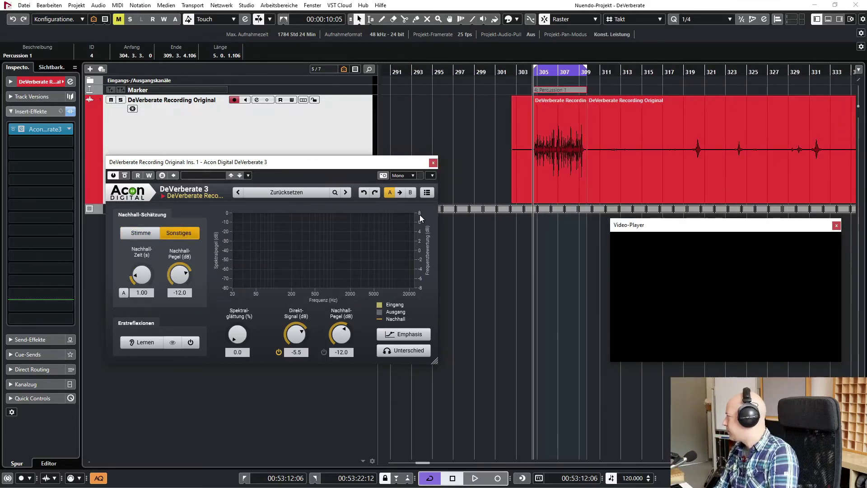
{"action": "scroll", "coordinate": [486, 299], "scroll_direction": "right", "scroll_amount": 2}
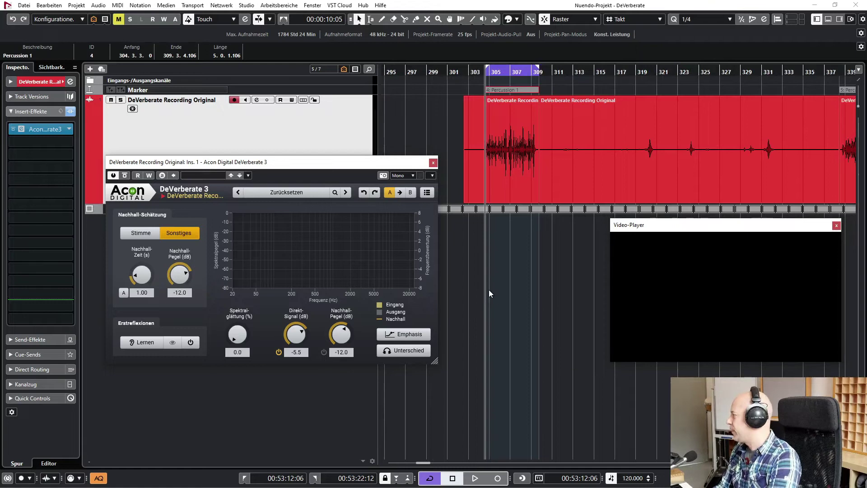
Bypass DeVerberate 3, listen to the unprocessed percussion section, and return to its start
{"action": "left_click", "coordinate": [126, 175]}
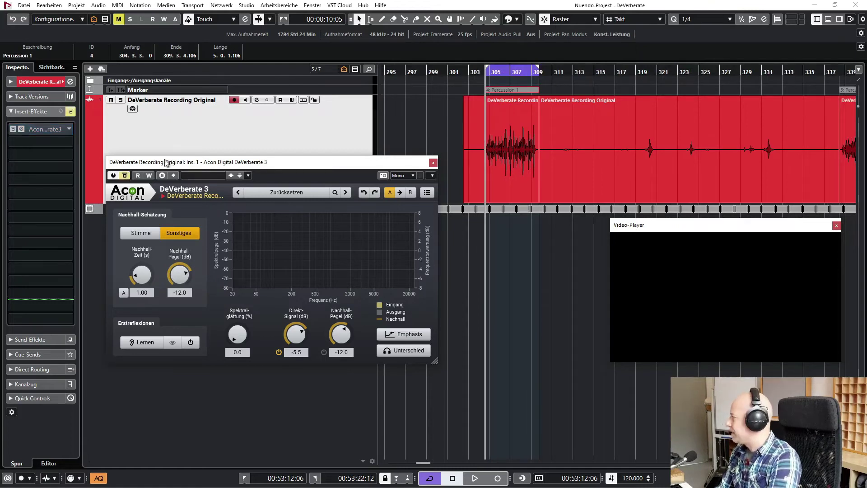
{"action": "key", "text": "space"}
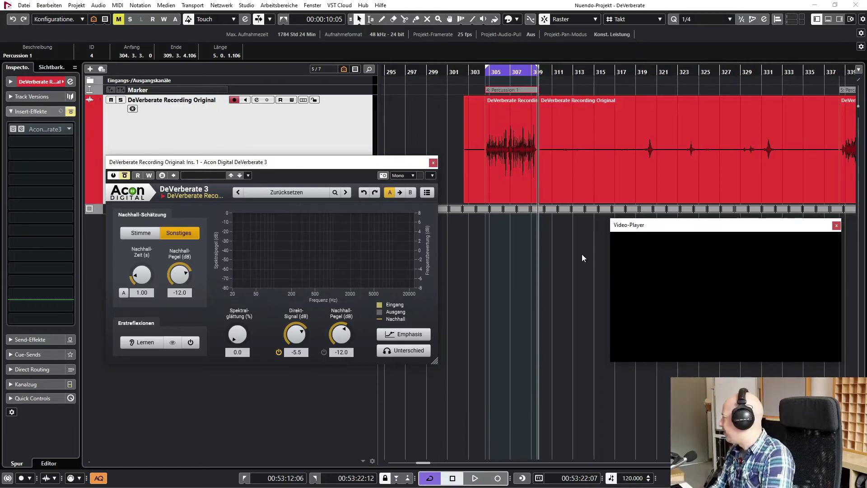
{"action": "key", "text": "KP_1"}
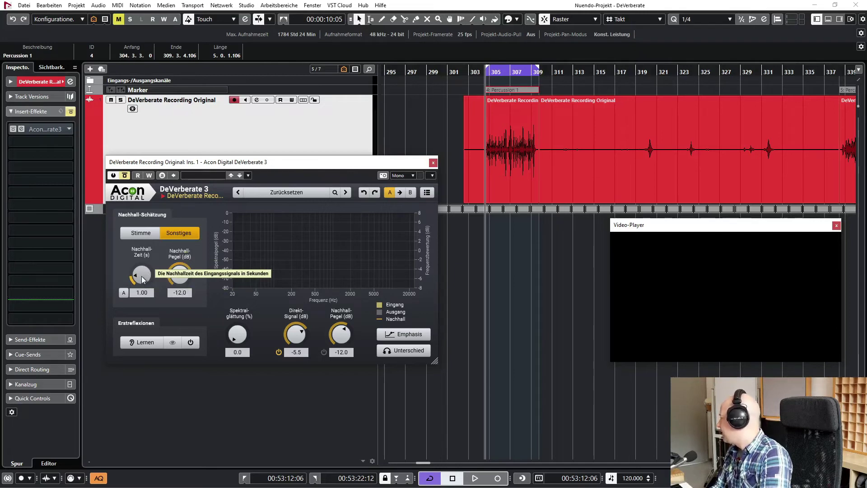
Play the percussion with the effect active, estimate the Nachhall-Zeit automatically, and switch the automatic estimation off again
{"action": "left_click", "coordinate": [123, 293]}
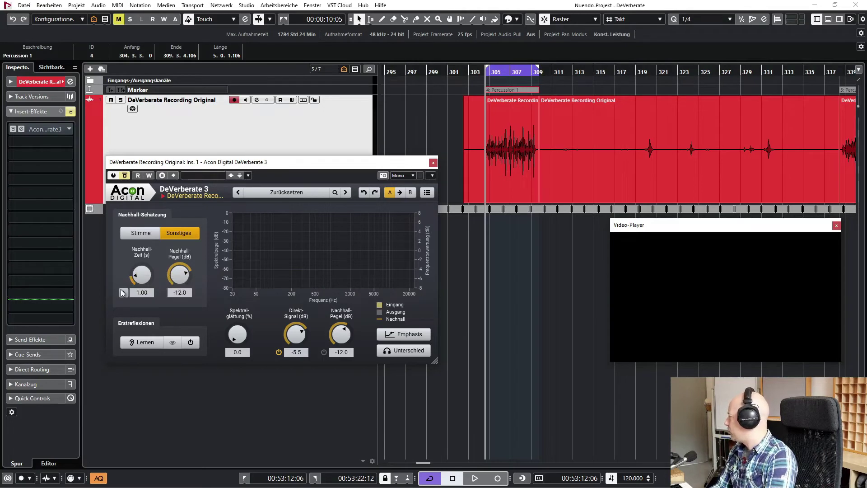
{"action": "key", "text": "space"}
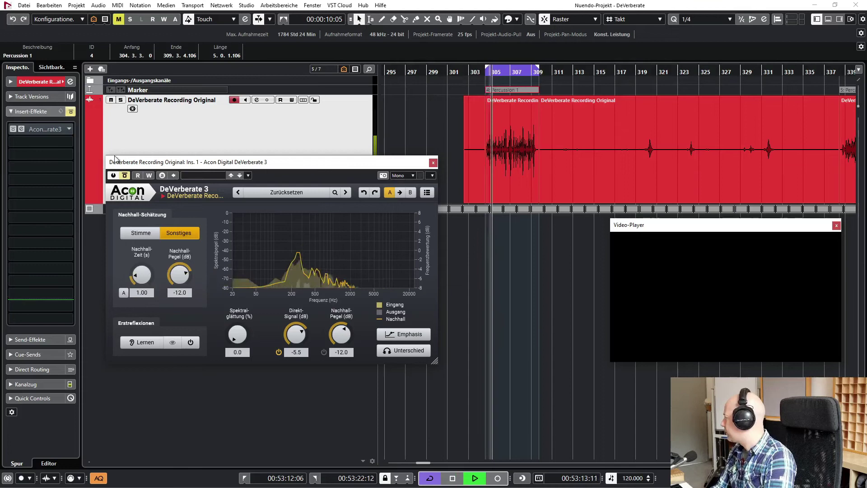
{"action": "left_click", "coordinate": [123, 293]}
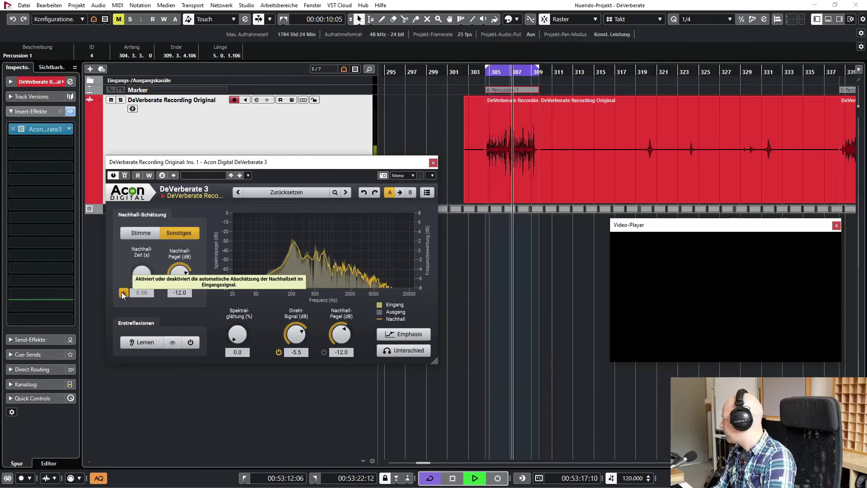
{"action": "left_click", "coordinate": [121, 292]}
{"action": "key", "text": "space"}
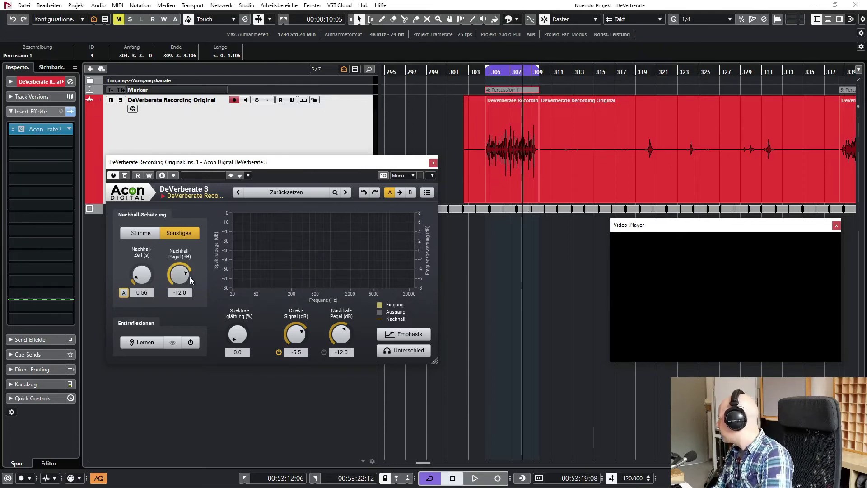
Try a manual Nachhall-Zeit of 4.60 s, and replay the section to re-estimate the time automatically
{"action": "left_click_drag", "start_coordinate": [146, 273], "coordinate": [151, 228]}
{"action": "key", "text": "KP_1"}
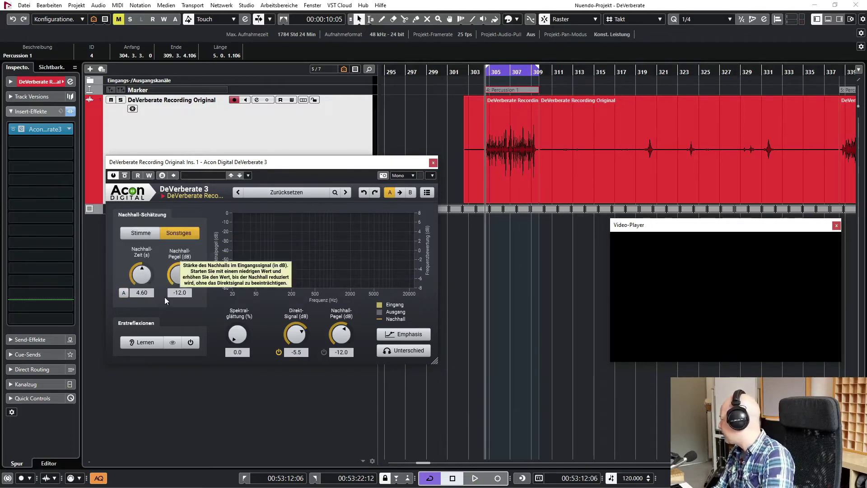
{"action": "key", "text": "space"}
{"action": "left_click", "coordinate": [124, 292]}
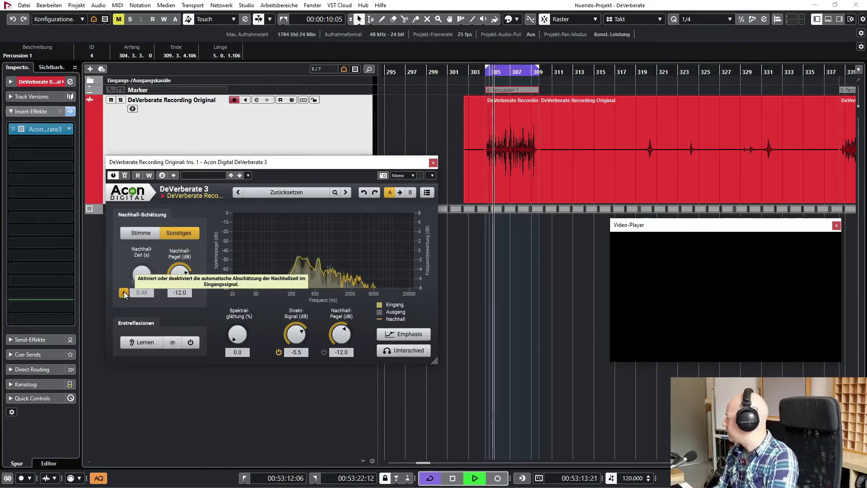
{"action": "left_click", "coordinate": [124, 292]}
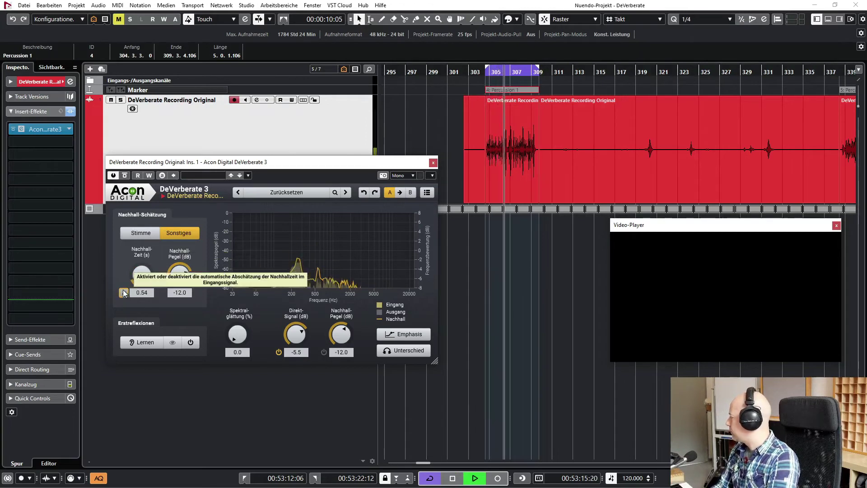
{"action": "key", "text": "space"}
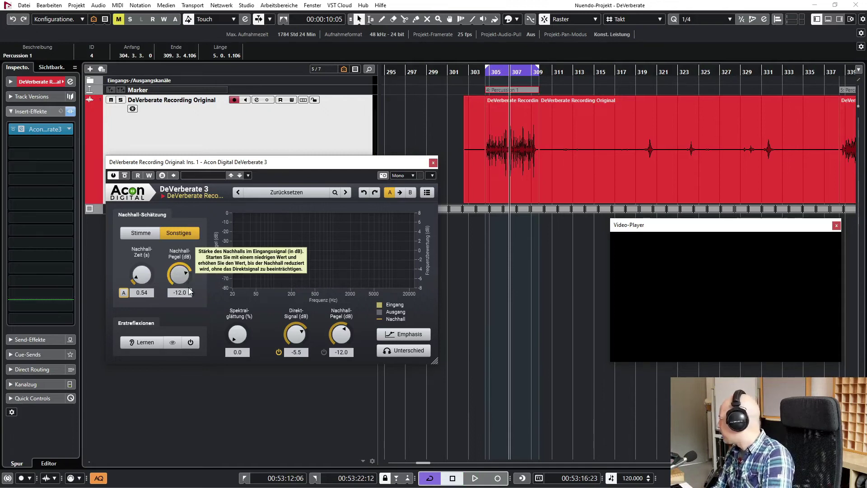
Test the Nachhall-Pegel of the reverb estimation at 0.0 and -48.0 dB during playback, and settle on -13.4 dB
{"action": "left_click_drag", "start_coordinate": [183, 275], "coordinate": [190, 258]}
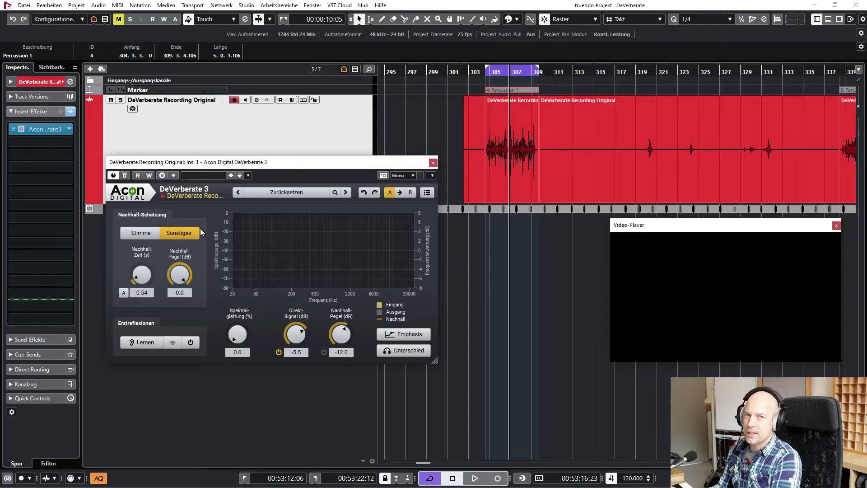
{"action": "key", "text": "space"}
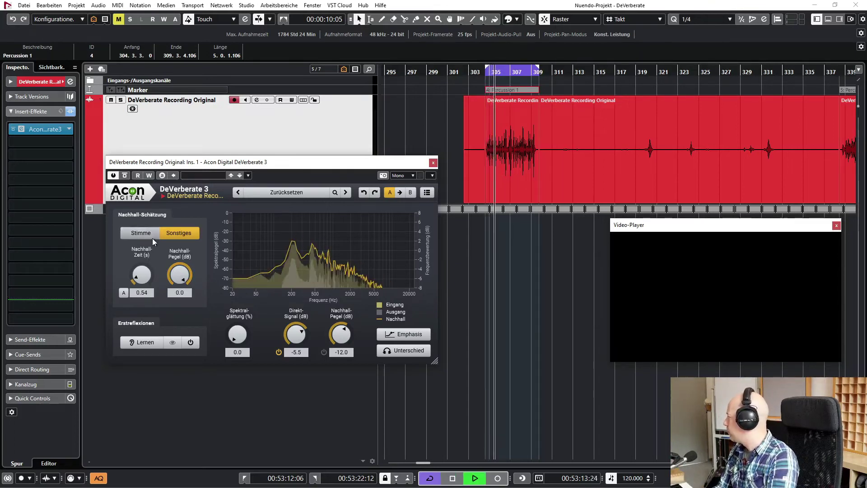
{"action": "left_click_drag", "start_coordinate": [180, 274], "coordinate": [182, 299]}
{"action": "key", "text": "space"}
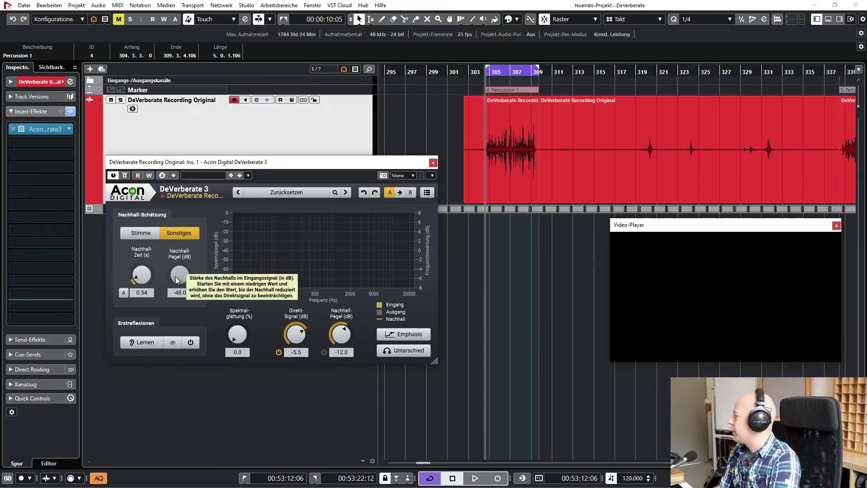
{"action": "key", "text": "space"}
{"action": "left_click_drag", "start_coordinate": [175, 276], "coordinate": [206, 193]}
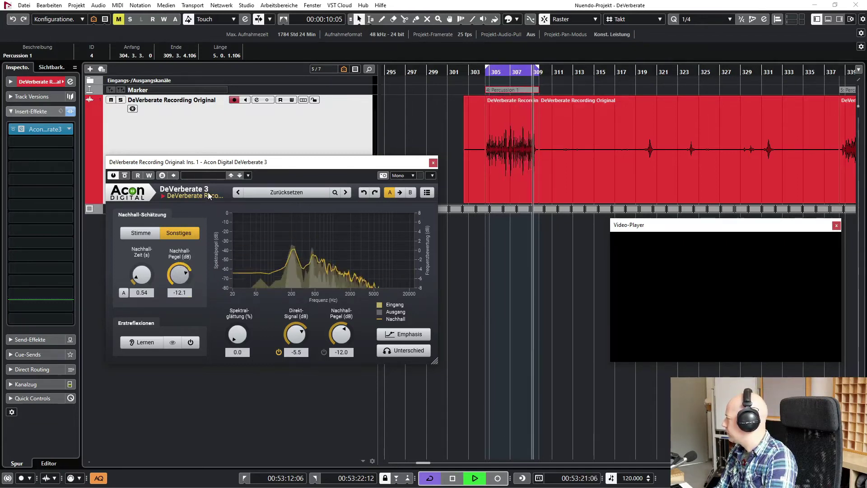
{"action": "mouse_move", "coordinate": [209, 196]}
{"action": "left_mouse_down"}
{"action": "mouse_move", "coordinate": [214, 171]}
{"action": "mouse_move", "coordinate": [204, 195]}
{"action": "left_mouse_up"}
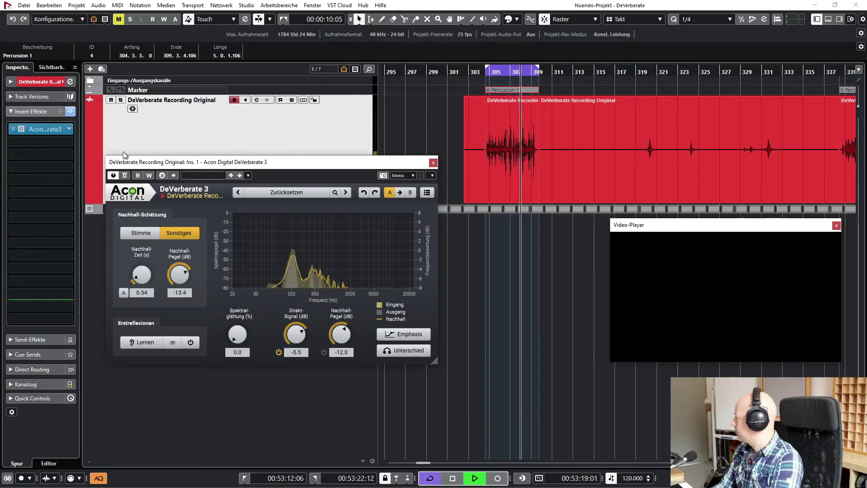
Replay the Percussion 1 section from its start, comparing DeVerberate 3 bypassed and active, and stop playback
{"action": "key", "text": "space"}
{"action": "key", "text": "KP_0"}
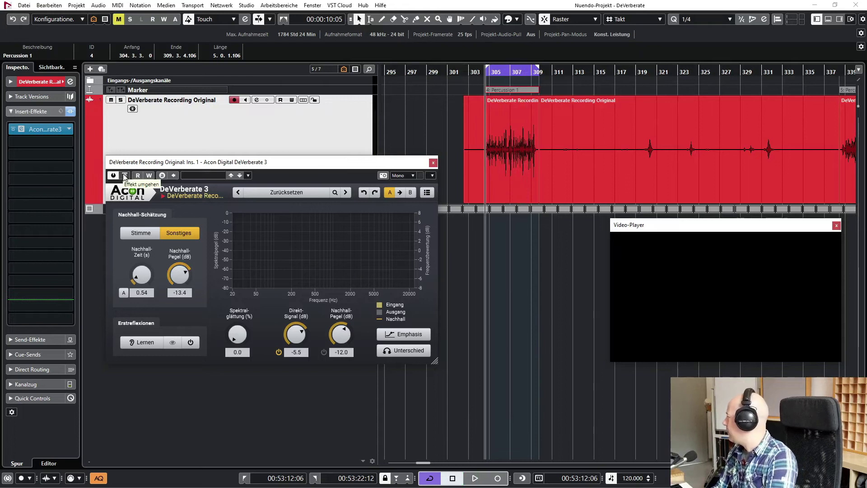
{"action": "left_click", "coordinate": [125, 177]}
{"action": "key", "text": "space"}
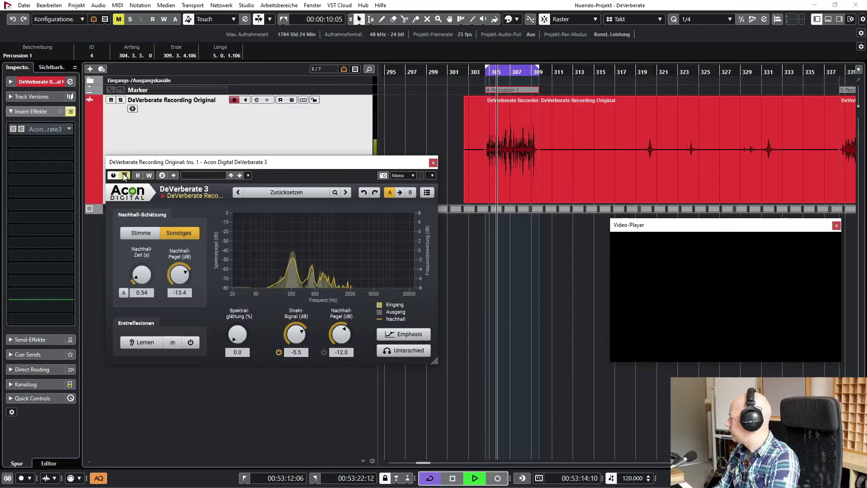
{"action": "left_click", "coordinate": [124, 175]}
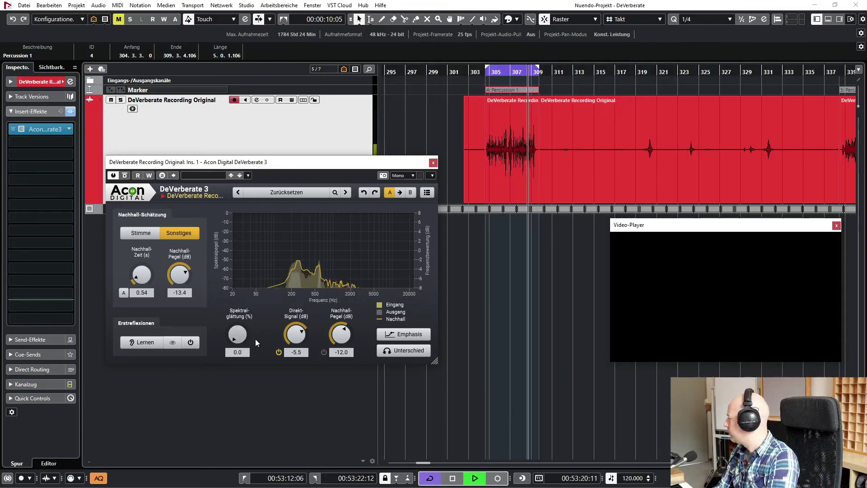
{"action": "key", "text": "space"}
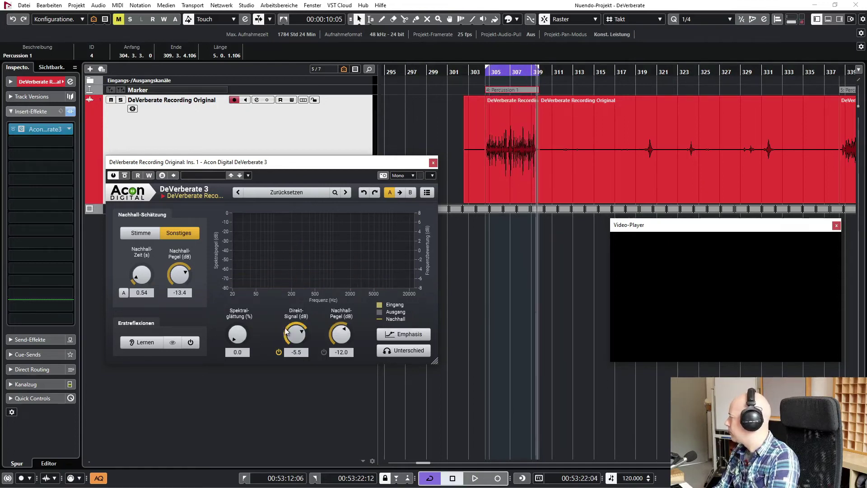
Set the playback loop to the Percussion 2 marker range and move the playhead to its start
{"action": "scroll", "coordinate": [573, 278], "scroll_direction": "right", "scroll_amount": 5}
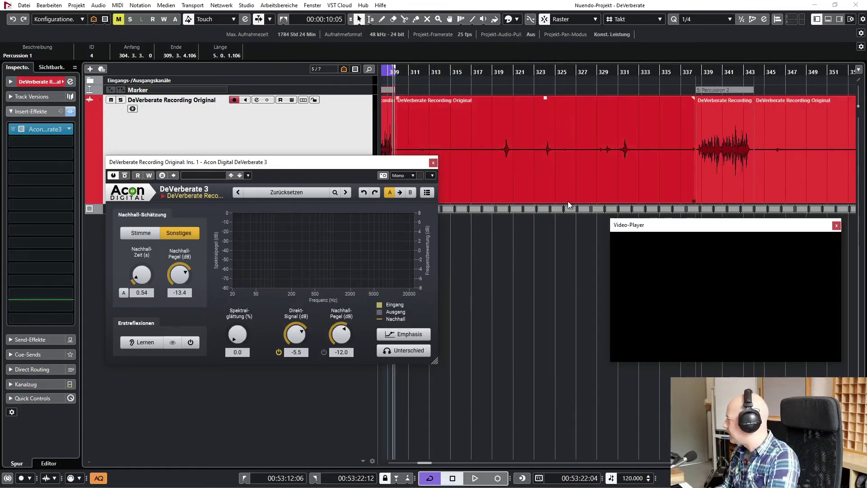
{"action": "left_click", "coordinate": [738, 93]}
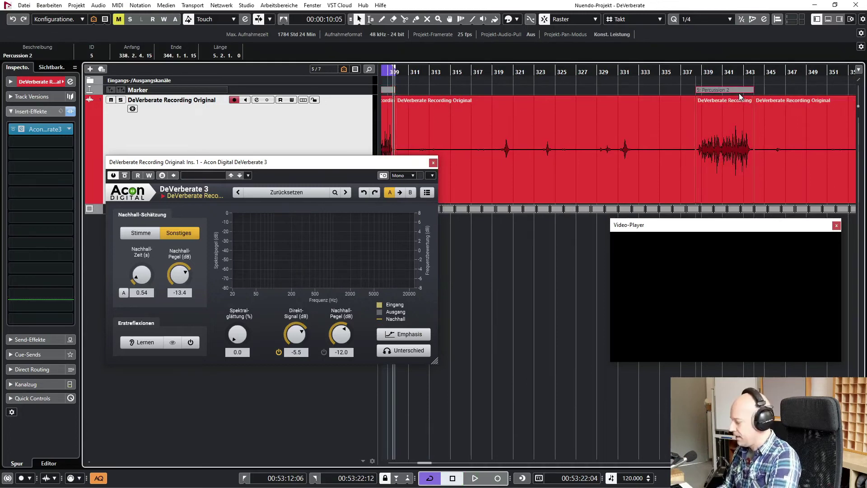
{"action": "double_click", "coordinate": [739, 93]}
{"action": "left_click", "coordinate": [500, 293]}
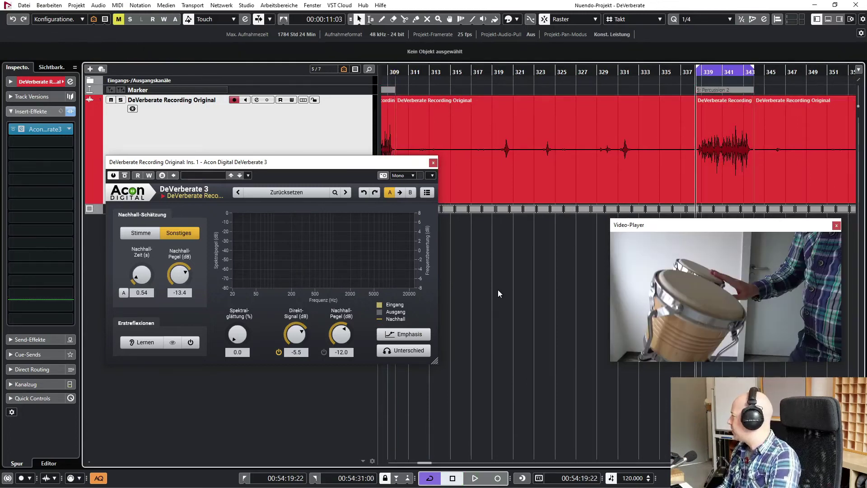
{"action": "scroll", "coordinate": [499, 292], "scroll_direction": "right", "scroll_amount": 1}
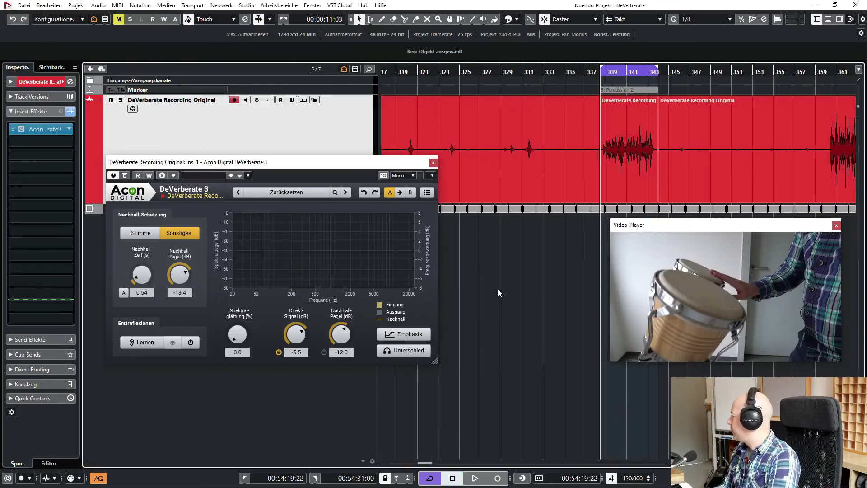
Listen to Percussion 2 with DeVerberate 3 bypassed, then reactivate the effect and return to the section's start
{"action": "left_click", "coordinate": [125, 176]}
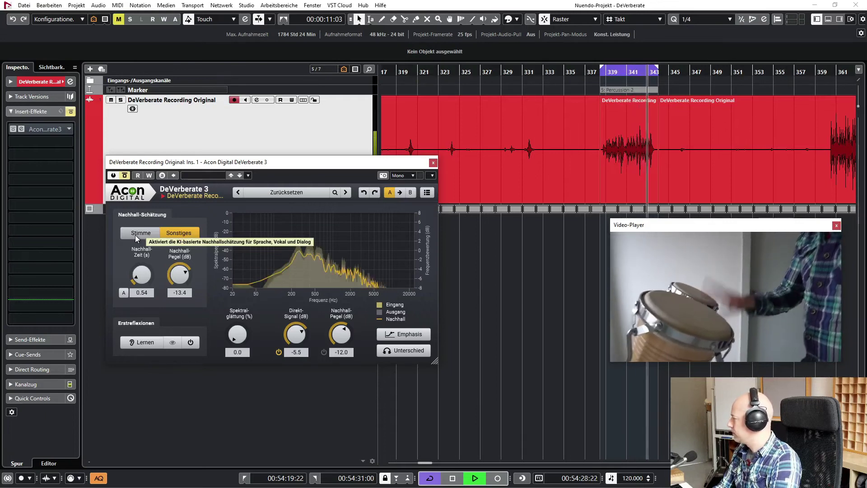
{"action": "key", "text": "space"}
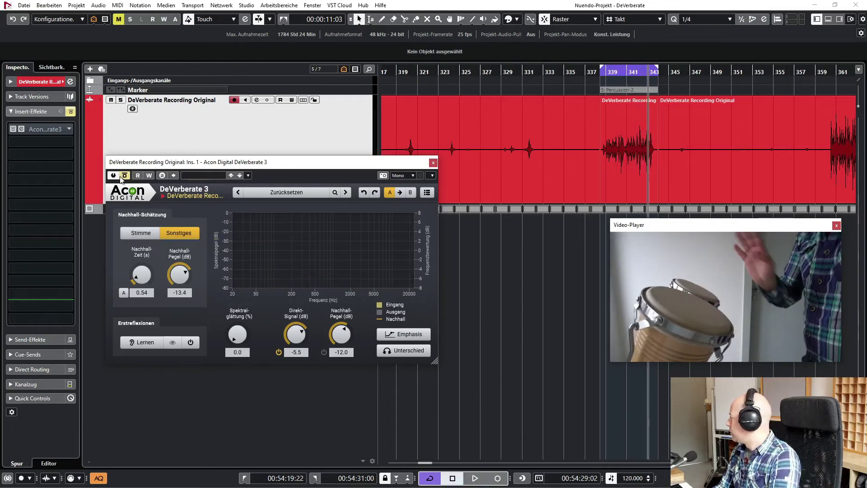
{"action": "key", "text": "KP_1"}
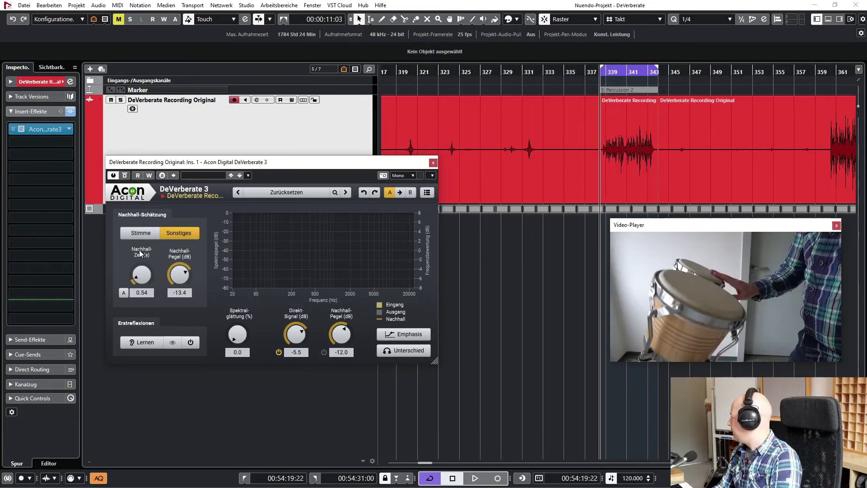
Play Percussion 2, estimate the Nachhall-Zeit automatically before switching the automatic off, and set the estimation's Nachhall-Pegel to -14.4 dB
{"action": "key", "text": "space"}
{"action": "left_click", "coordinate": [123, 292]}
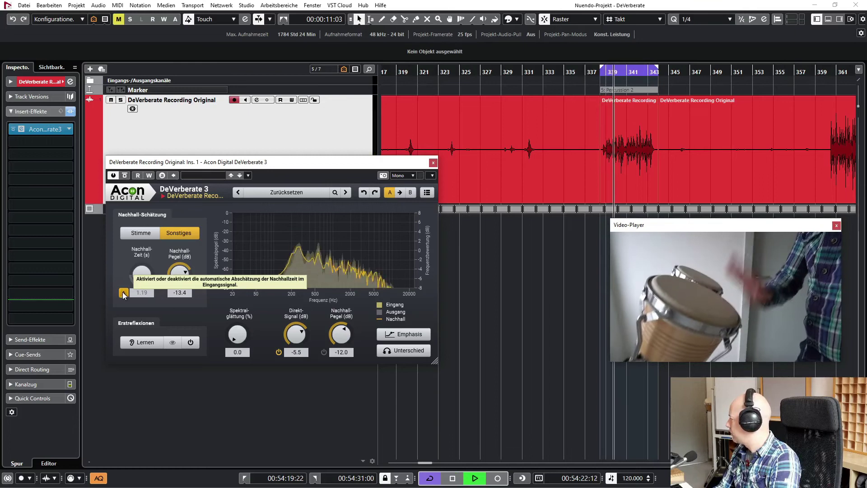
{"action": "left_click", "coordinate": [123, 292]}
{"action": "mouse_move", "coordinate": [184, 276]}
{"action": "left_mouse_down"}
{"action": "mouse_move", "coordinate": [188, 268]}
{"action": "mouse_move", "coordinate": [183, 272]}
{"action": "left_mouse_up"}
{"action": "key", "text": "space"}
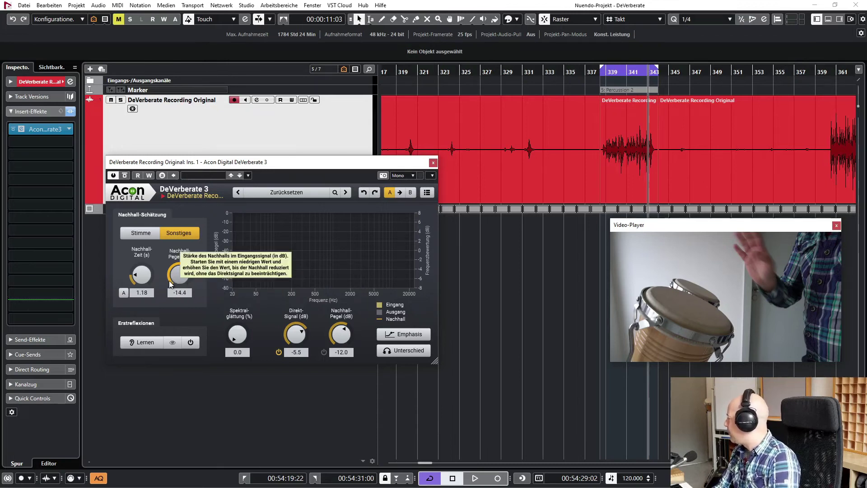
Vary the estimation's Nachhall-Pegel from -48.0 to -11.1 dB, compare with the bypassed signal, and settle on -11.7 dB
{"action": "key", "text": "space"}
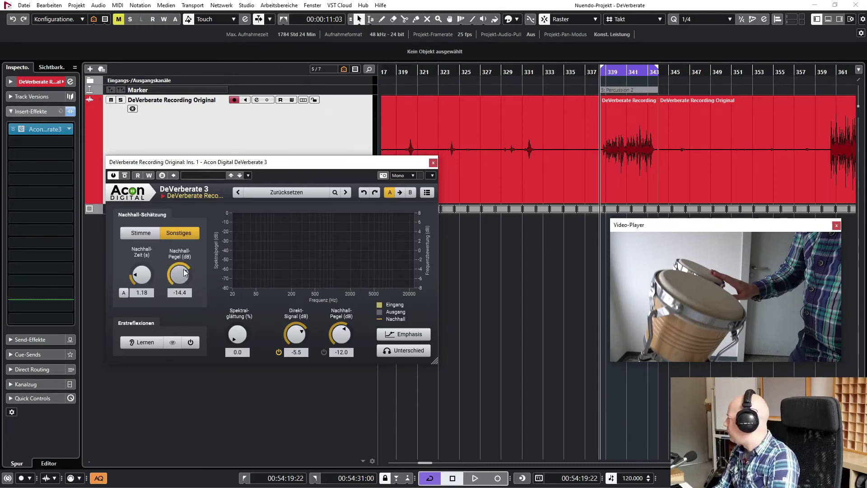
{"action": "left_click_drag", "start_coordinate": [184, 273], "coordinate": [173, 357]}
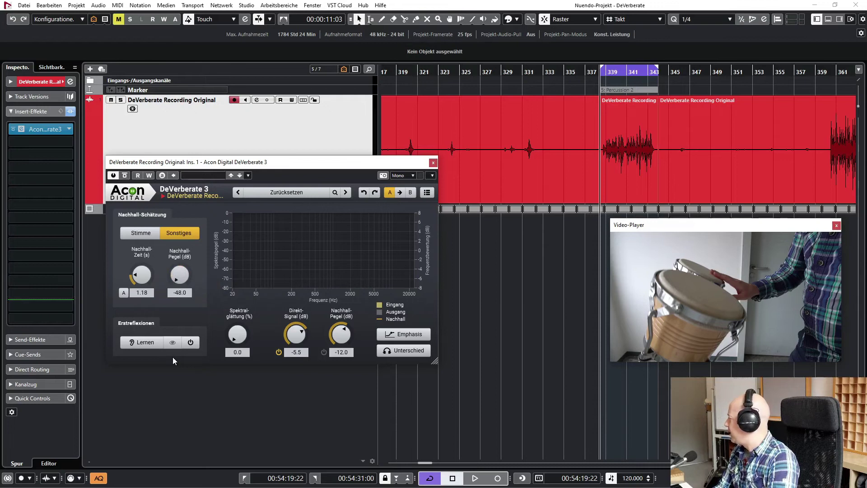
{"action": "left_click_drag", "start_coordinate": [181, 280], "coordinate": [203, 191]}
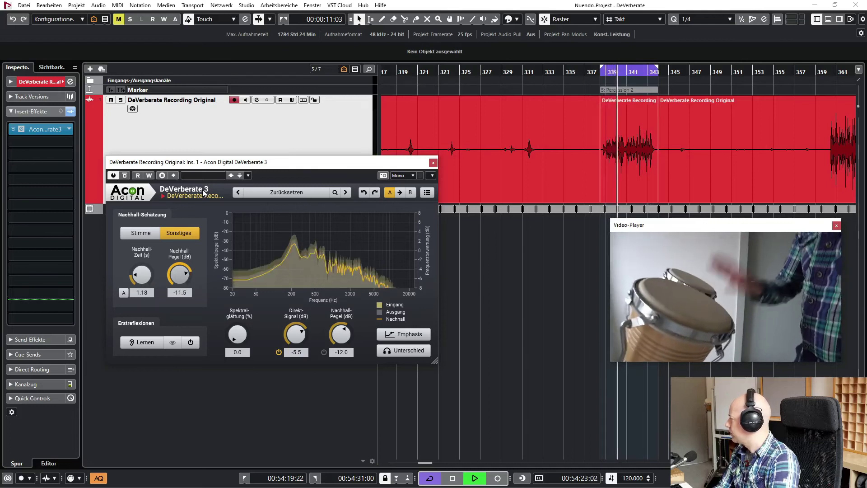
{"action": "left_click", "coordinate": [126, 177]}
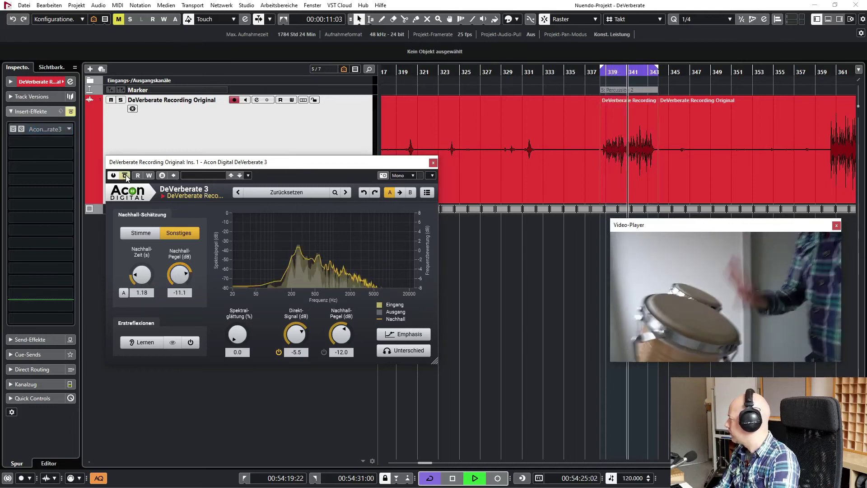
{"action": "left_click", "coordinate": [126, 176]}
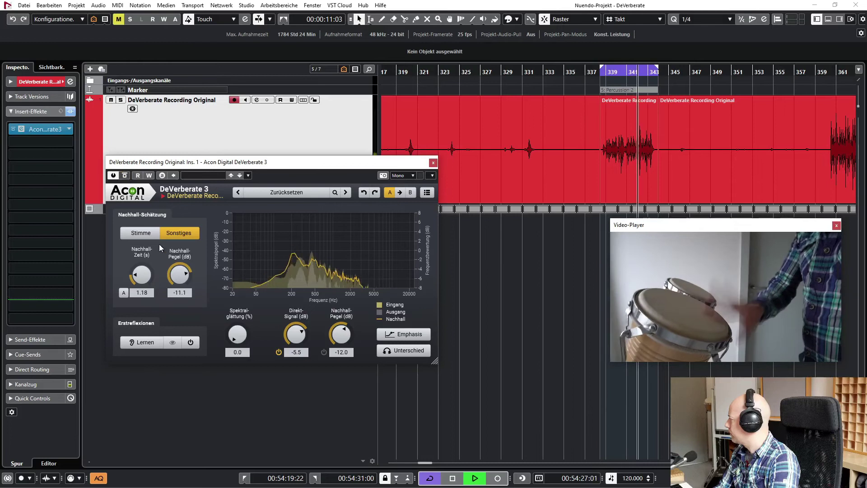
{"action": "left_click_drag", "start_coordinate": [187, 273], "coordinate": [185, 274]}
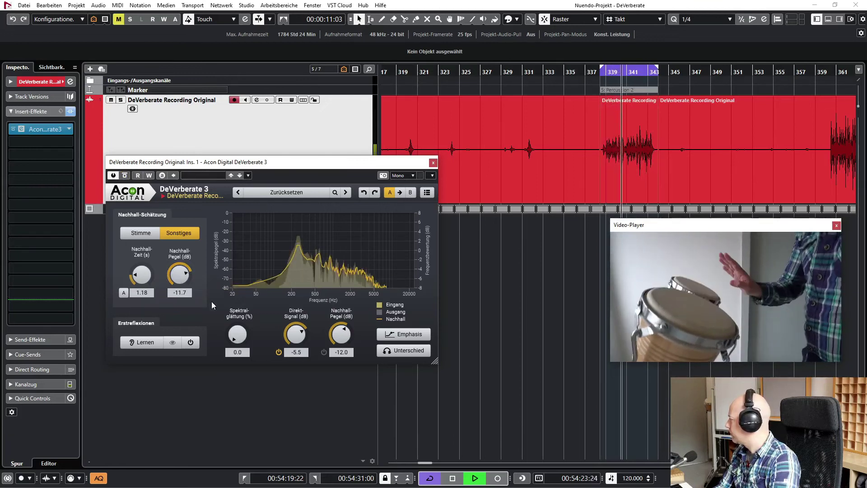
Set the Spektralglättung to 38.8 %, and learn the Erstreflexionen with their frequency range limited to about 150 Hz to 4 kHz
{"action": "left_click_drag", "start_coordinate": [237, 334], "coordinate": [232, 285]}
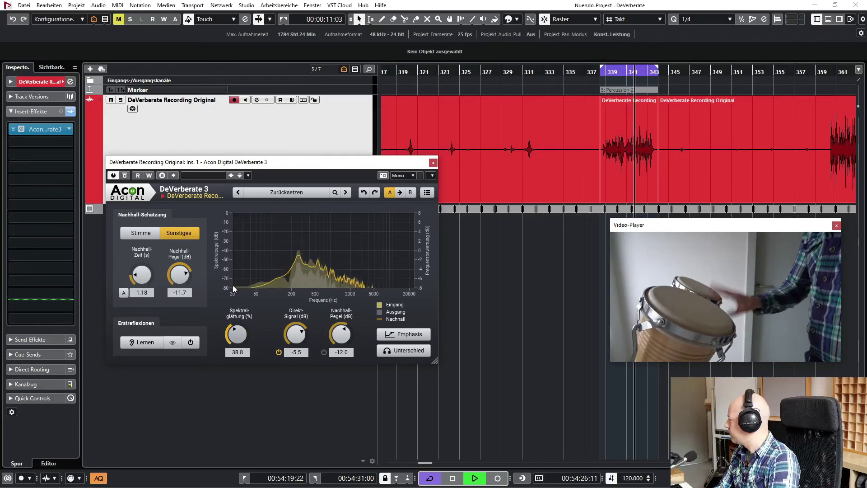
{"action": "left_click", "coordinate": [131, 342]}
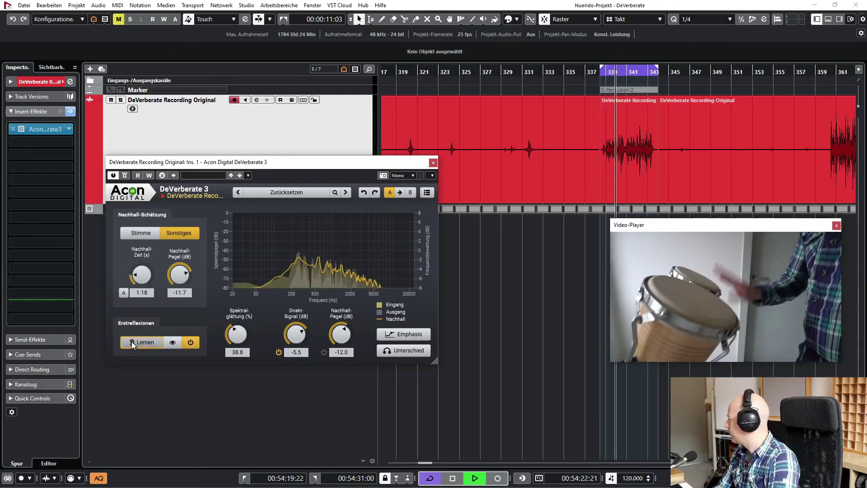
{"action": "left_click", "coordinate": [172, 342]}
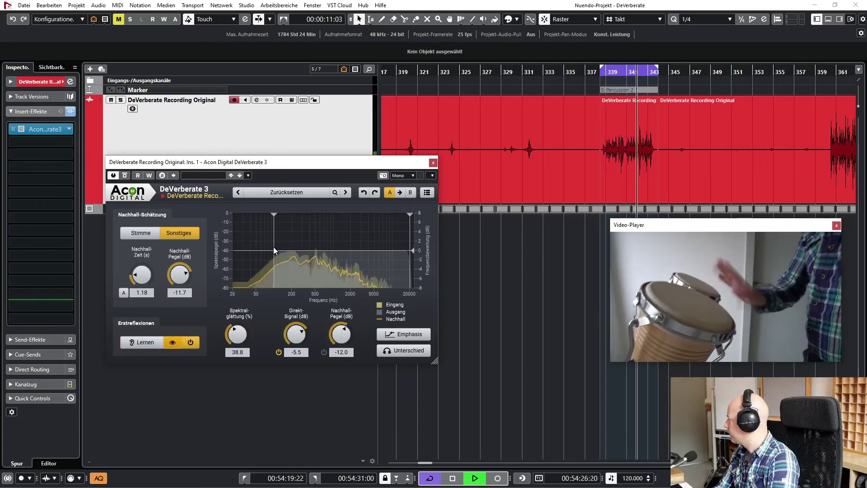
{"action": "left_click_drag", "start_coordinate": [273, 214], "coordinate": [283, 213]}
{"action": "left_click_drag", "start_coordinate": [410, 214], "coordinate": [368, 217]}
Set the Spektralglättung to 72.8 % and enable the output Nachhall-Pegel at -31.4 dB, ending the playback
{"action": "left_click_drag", "start_coordinate": [259, 326], "coordinate": [236, 294]}
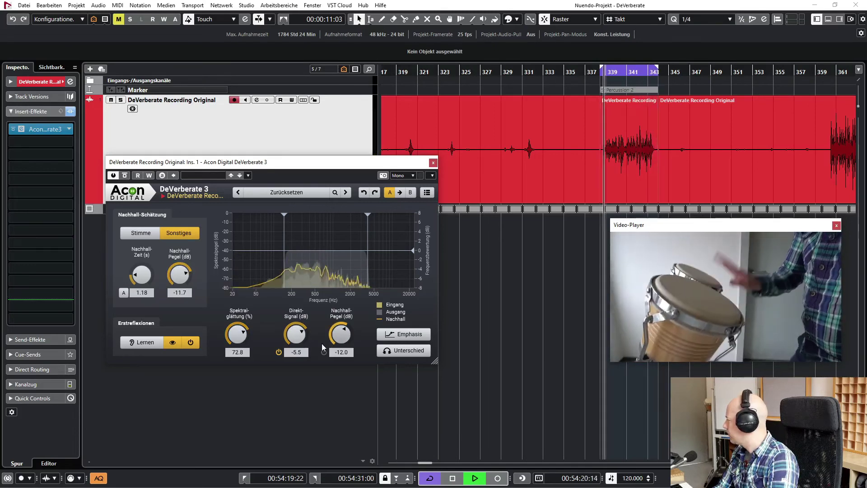
{"action": "left_click_drag", "start_coordinate": [345, 331], "coordinate": [339, 368]}
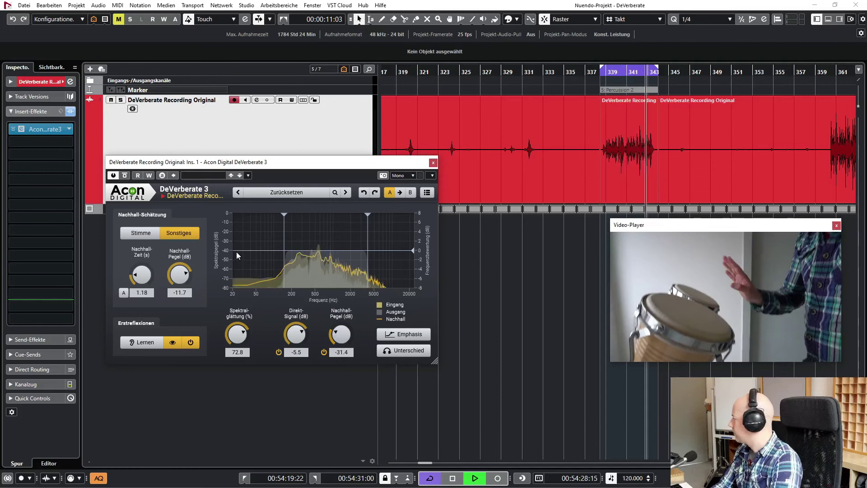
{"action": "key", "text": "space"}
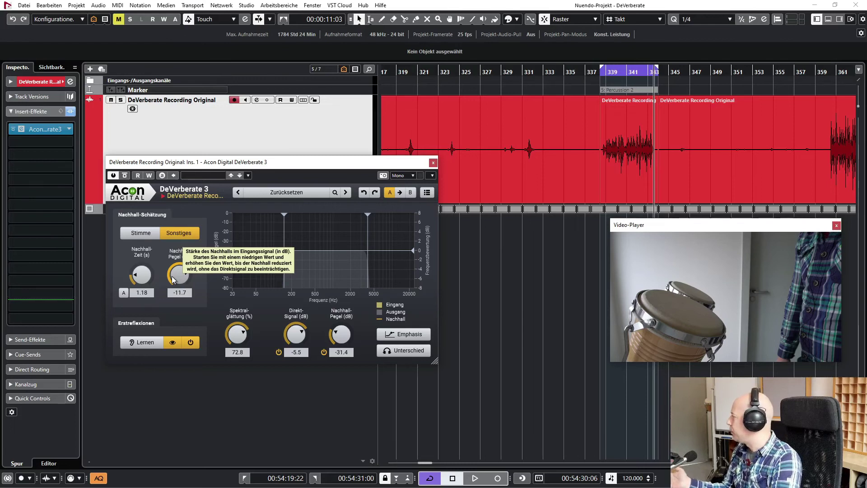
Close the DeVerberate 3 window and set the playback loop to the Percussion 3 marker range
{"action": "left_click", "coordinate": [433, 163]}
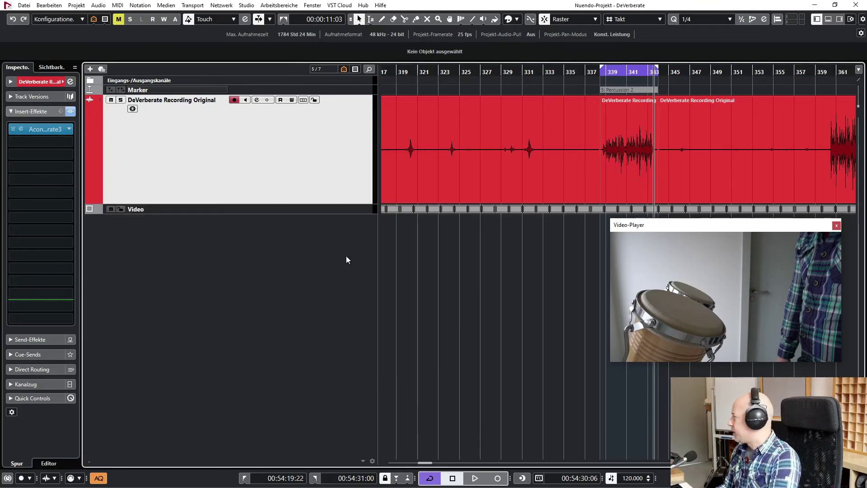
{"action": "scroll", "coordinate": [497, 272], "scroll_direction": "right", "scroll_amount": 6}
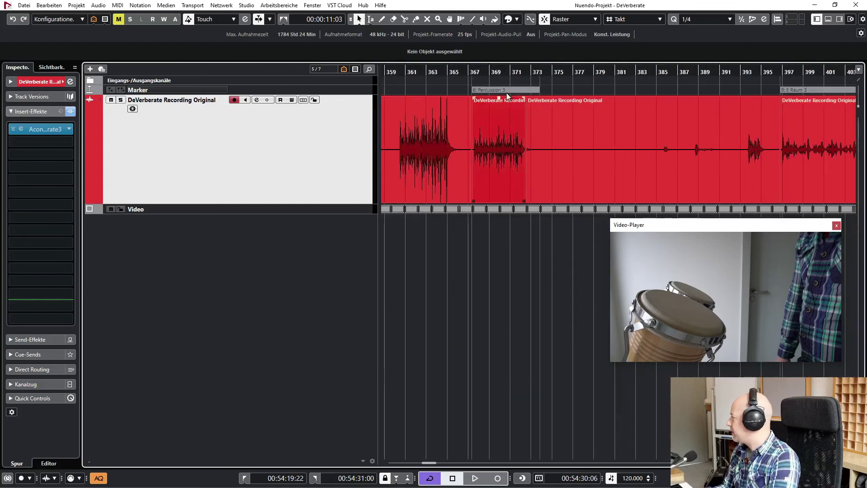
{"action": "double_click", "coordinate": [480, 88]}
{"action": "left_click", "coordinate": [480, 87]}
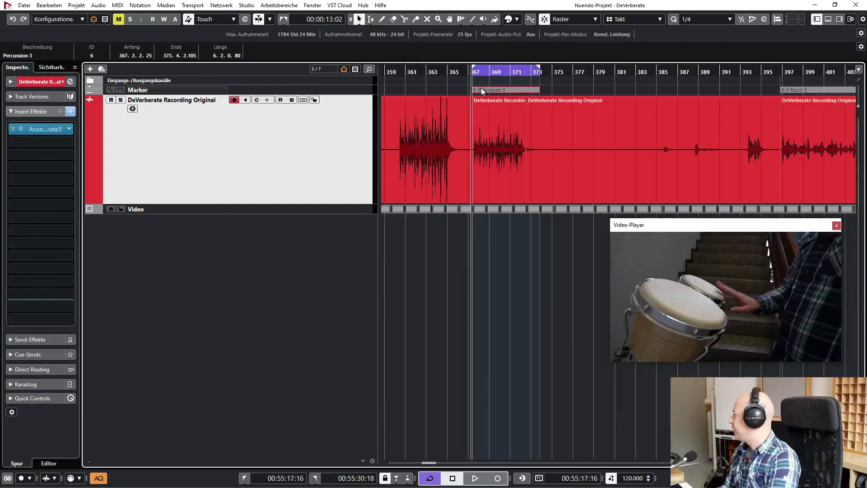
Reopen DeVerberate 3, switch off the Erstreflexionen and their display, and move the plug-in window clear of the track header
{"action": "left_click", "coordinate": [21, 129]}
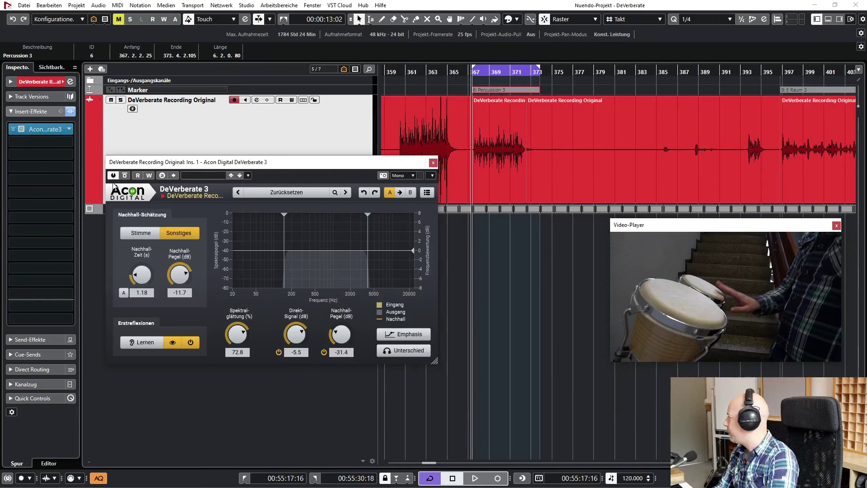
{"action": "left_click", "coordinate": [174, 342]}
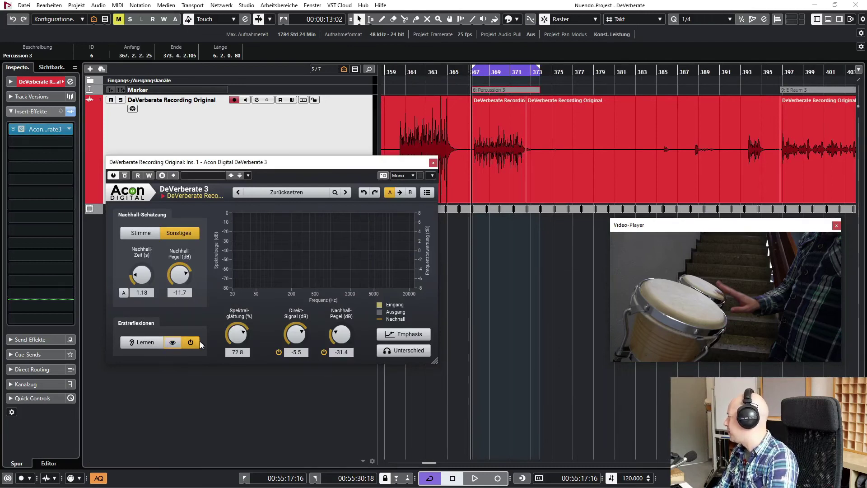
{"action": "left_click_drag", "start_coordinate": [251, 165], "coordinate": [318, 216]}
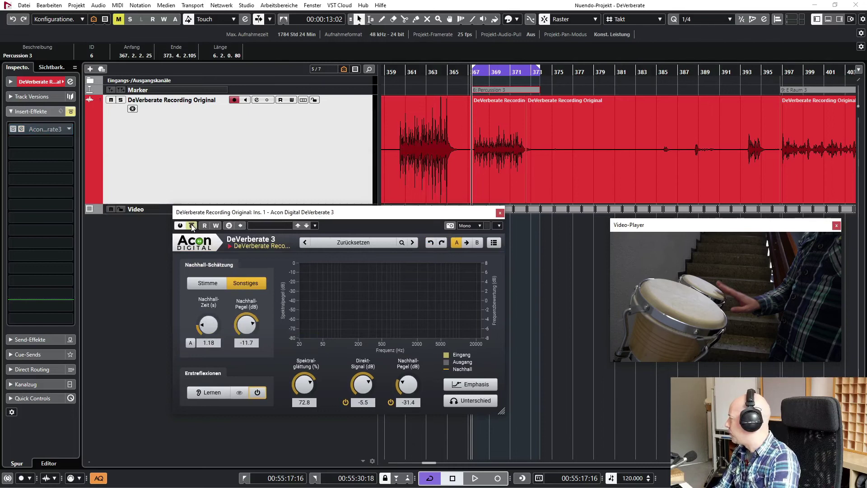
Listen to Percussion 3 unprocessed, then estimate its Nachhall-Zeit automatically with the effect active and switch the automatic off
{"action": "key", "text": "space"}
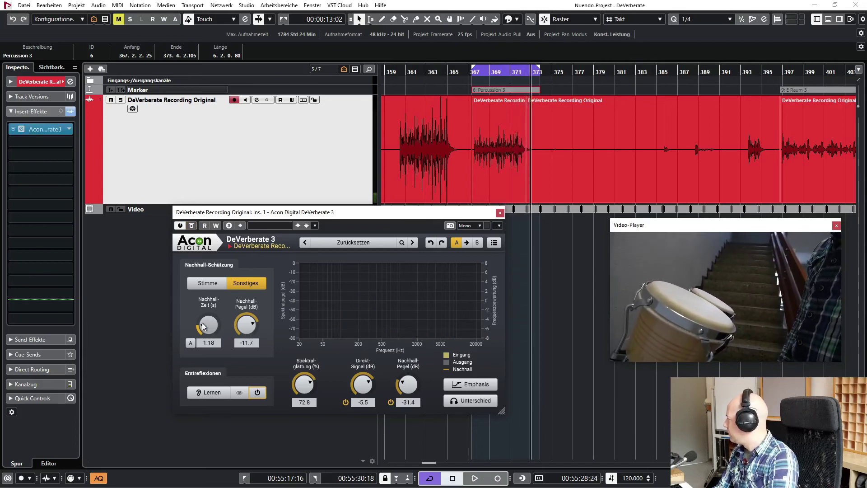
{"action": "left_click", "coordinate": [190, 342]}
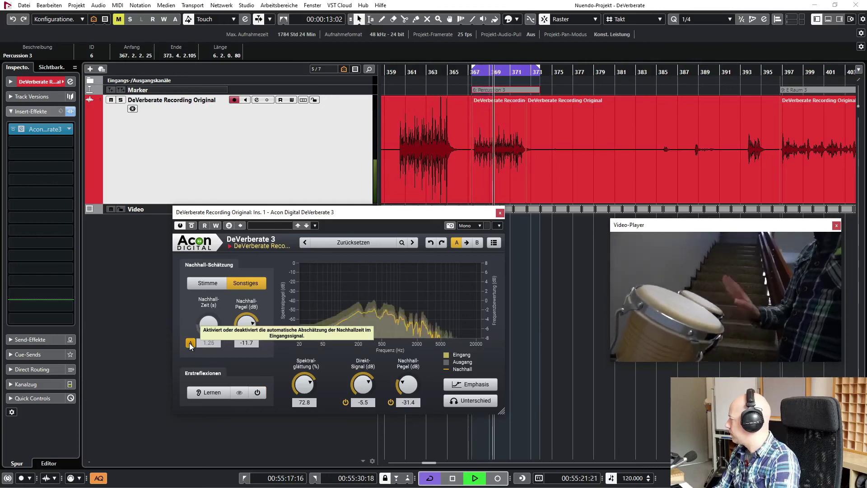
{"action": "left_click", "coordinate": [190, 344]}
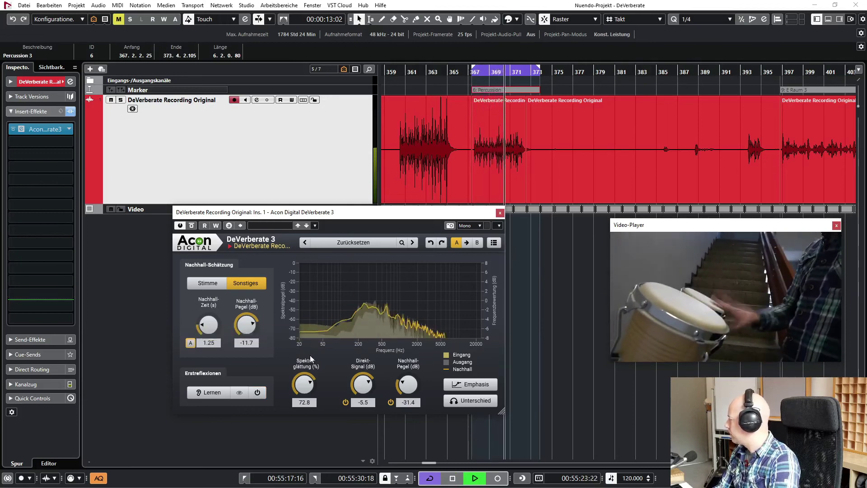
{"action": "key", "text": "space"}
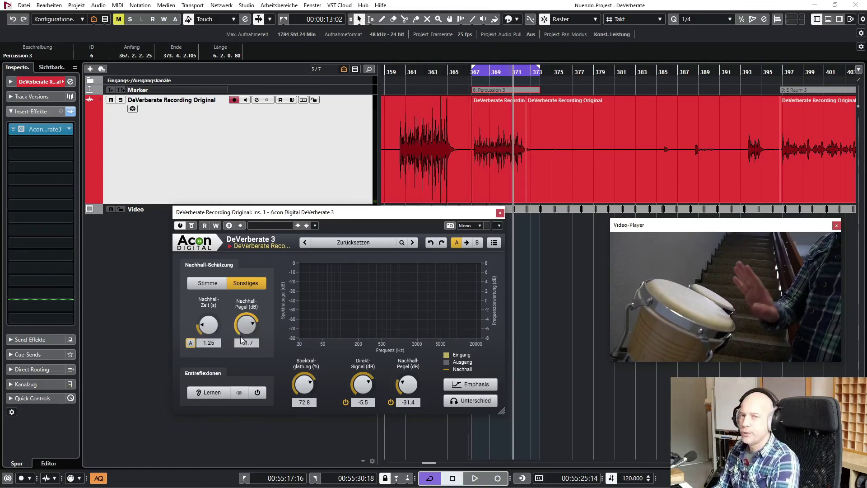
Set the Nachhall-Zeit to 3.77 s and the estimation Nachhall-Pegel to -6.5 dB during playback, and shorten the loop to the Percussion 3 clip
{"action": "key", "text": "space"}
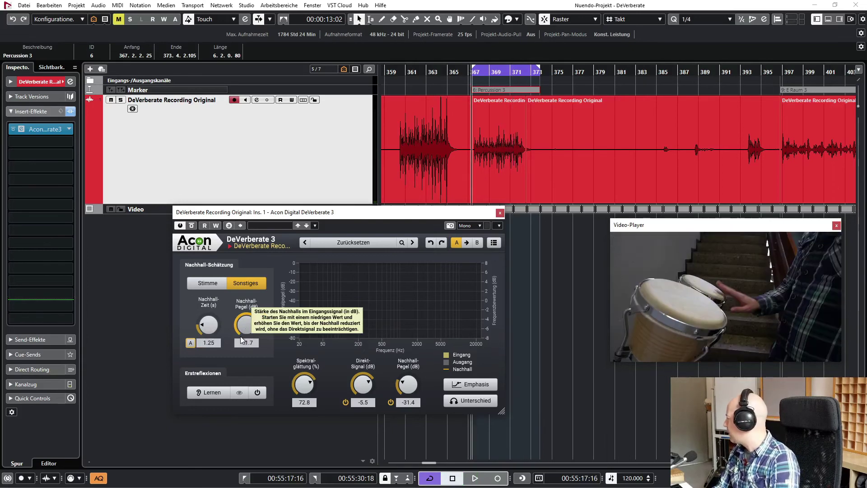
{"action": "key", "text": "space"}
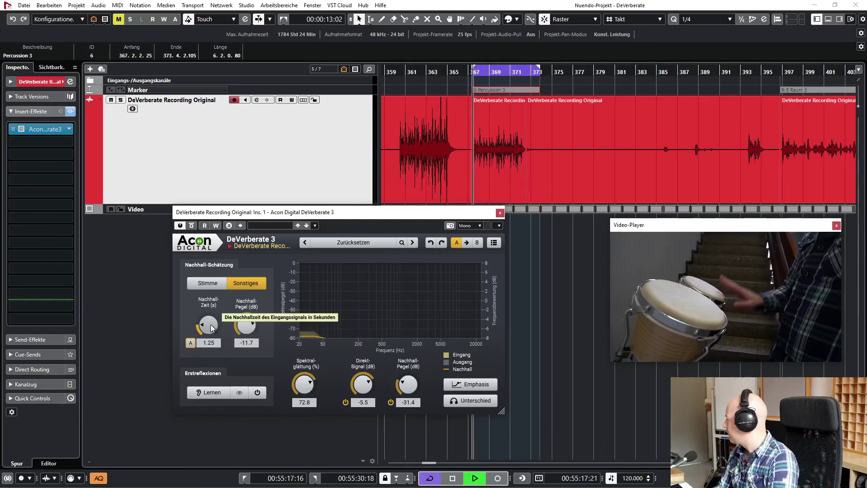
{"action": "left_click_drag", "start_coordinate": [215, 321], "coordinate": [223, 301]}
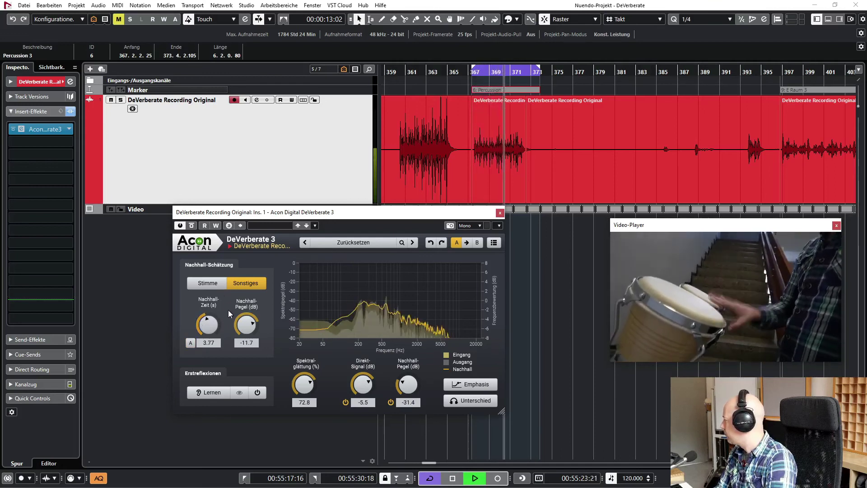
{"action": "left_click_drag", "start_coordinate": [246, 318], "coordinate": [252, 309]}
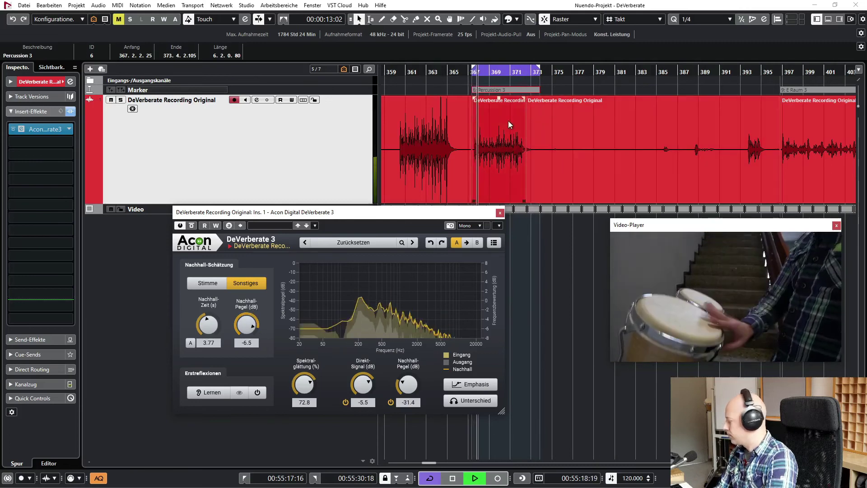
{"action": "left_click", "coordinate": [508, 120]}
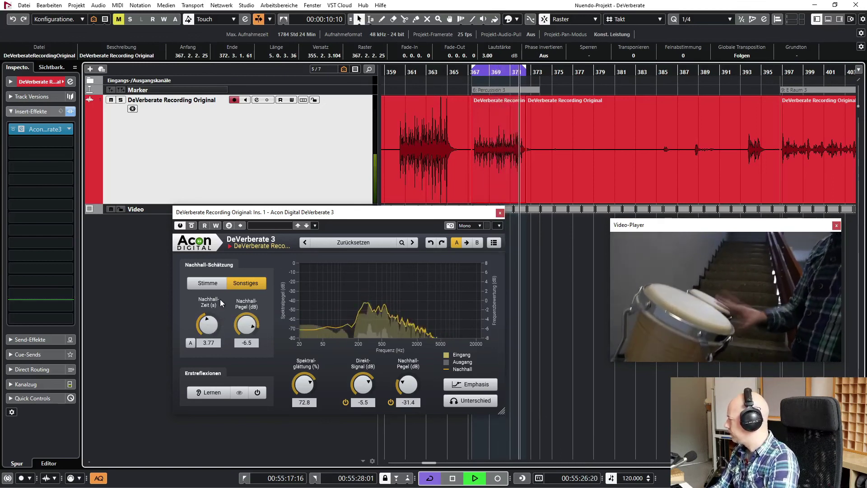
{"action": "key", "text": "space"}
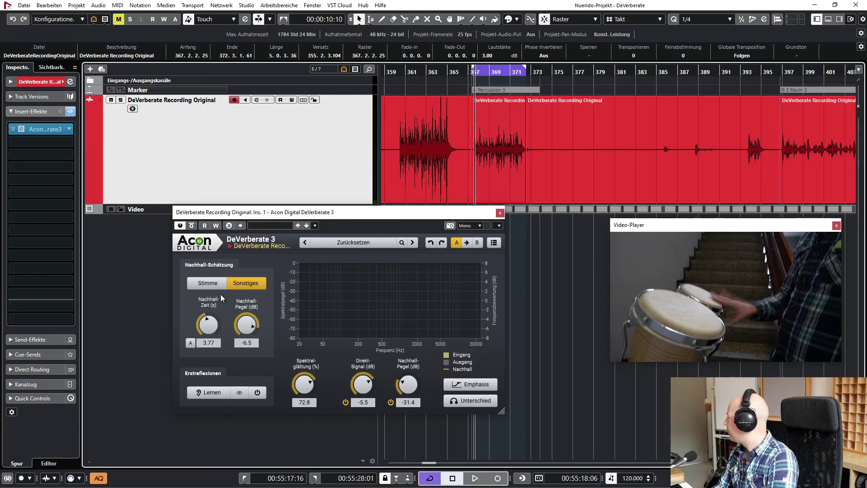
{"action": "left_click", "coordinate": [68, 143]}
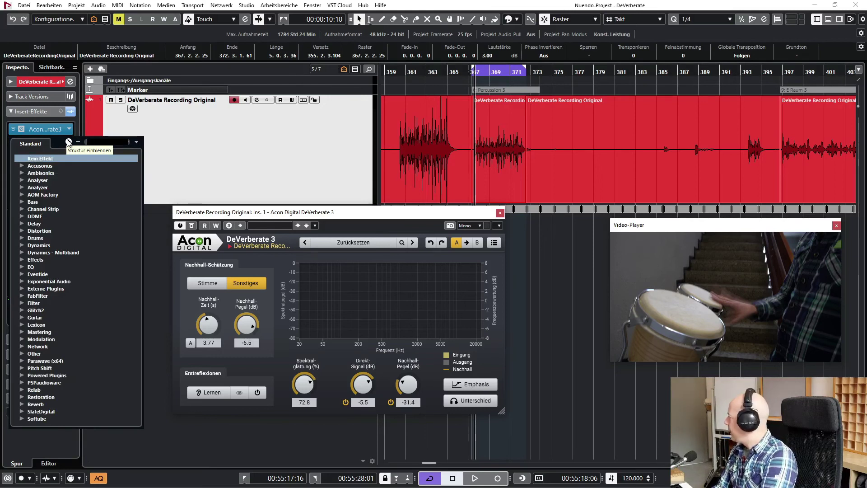
{"action": "type", "text": "multiv"}
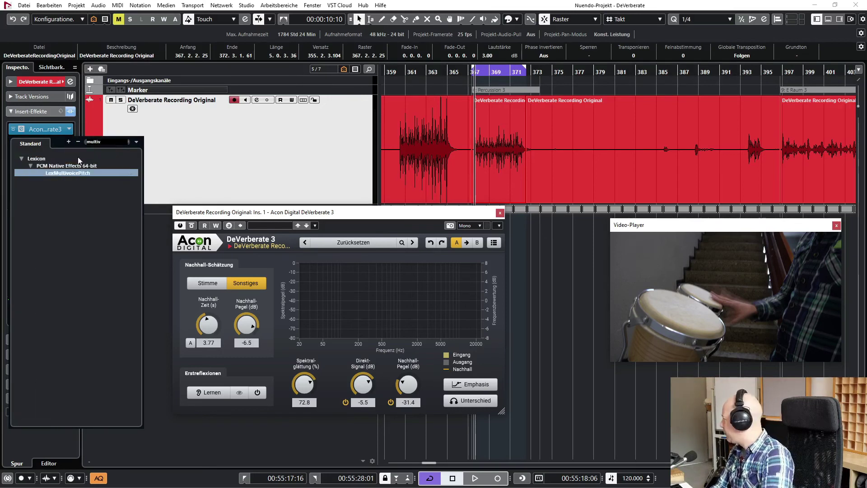
{"action": "key", "text": "Escape"}
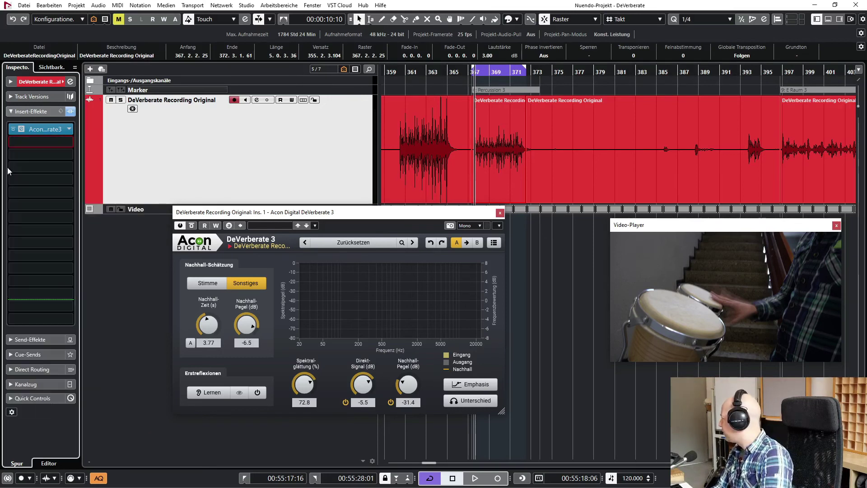
Insert the MultibandEnvelopeShaper after DeVerberate 3 in the second insert slot and move its window so all four bands are accessible
{"action": "left_click", "coordinate": [69, 141]}
{"action": "type", "text": "enve"}
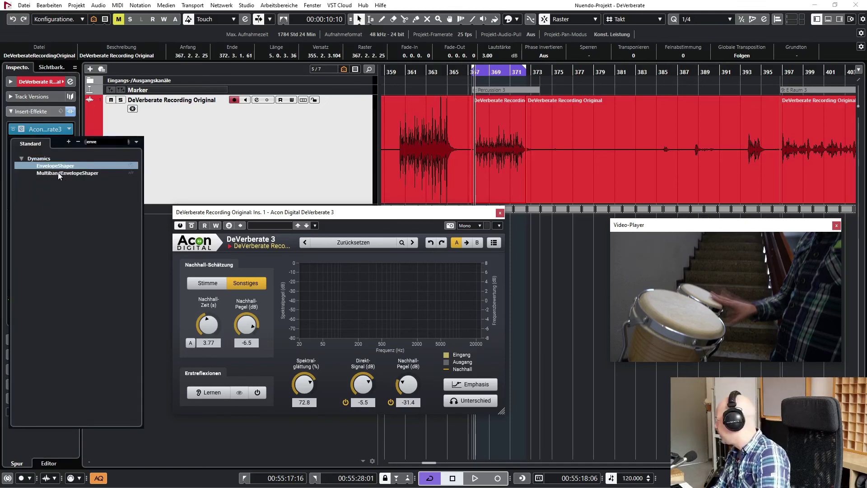
{"action": "left_click", "coordinate": [58, 174]}
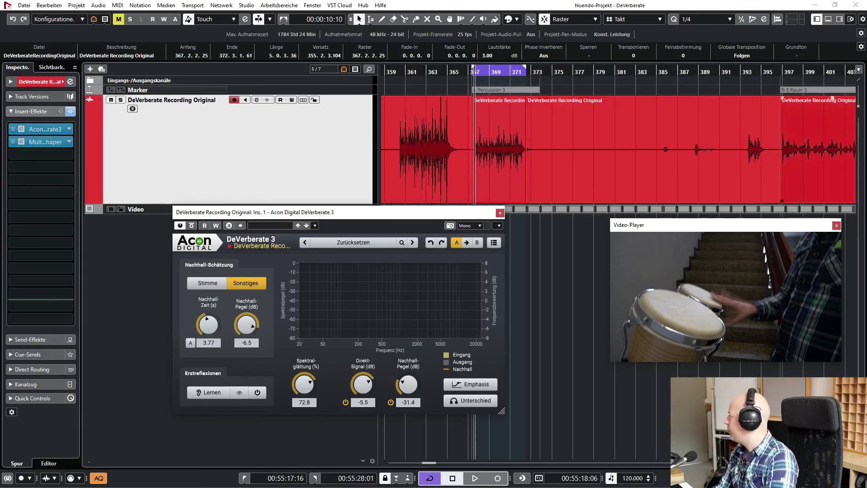
{"action": "left_click_drag", "start_coordinate": [266, 216], "coordinate": [188, 188]}
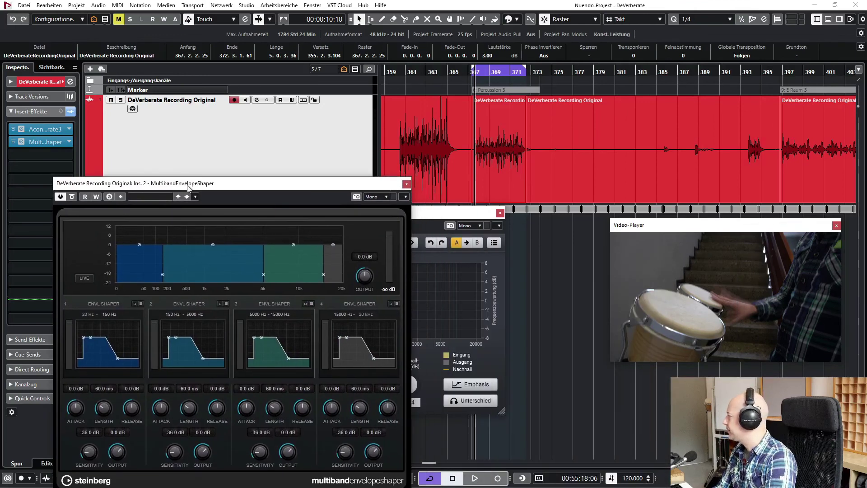
Raise the envelope shaper's attack to 8.0 dB in band 3 and 4.2 dB in band 2 during playback, and close its window
{"action": "key", "text": "space"}
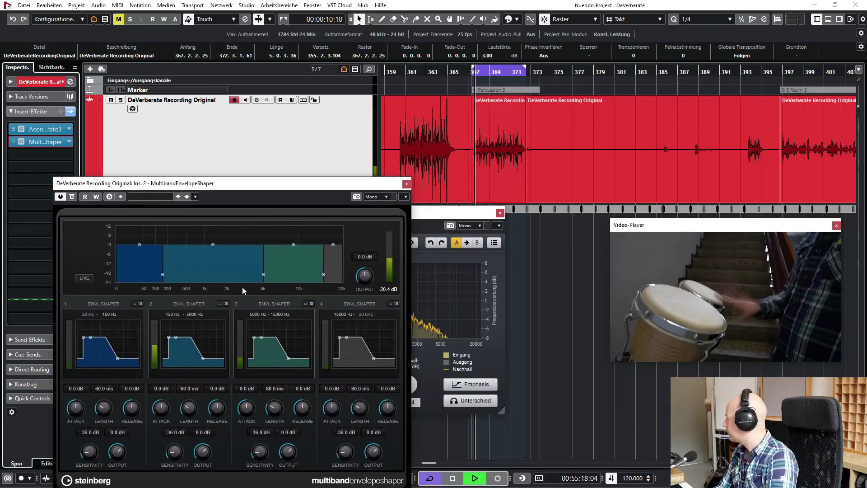
{"action": "left_click_drag", "start_coordinate": [254, 395], "coordinate": [254, 397]}
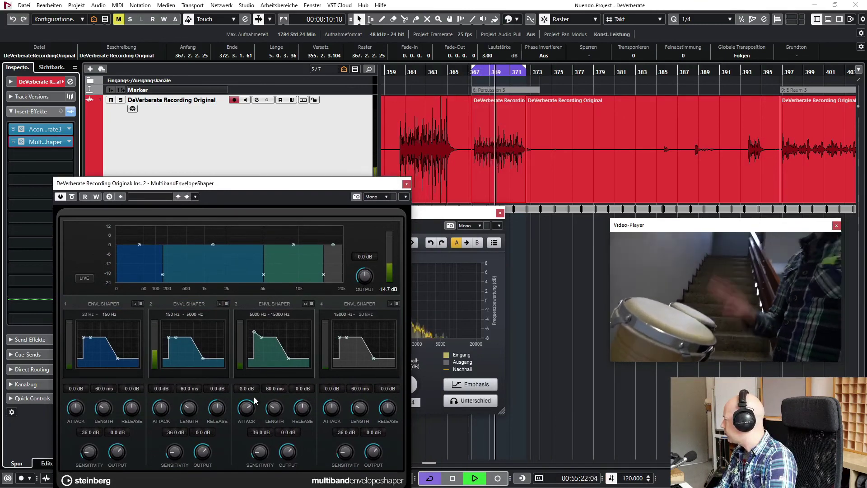
{"action": "mouse_move", "coordinate": [172, 410]}
{"action": "left_mouse_down"}
{"action": "mouse_move", "coordinate": [178, 393]}
{"action": "mouse_move", "coordinate": [173, 401]}
{"action": "left_mouse_up"}
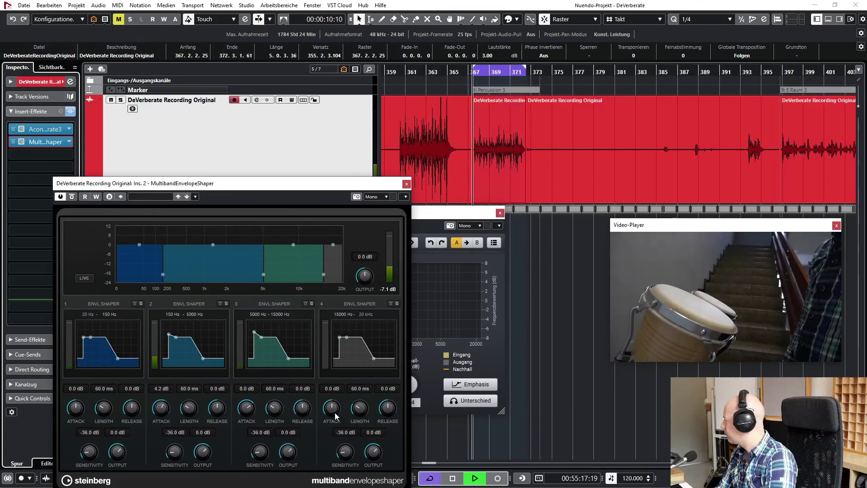
{"action": "left_click", "coordinate": [407, 184]}
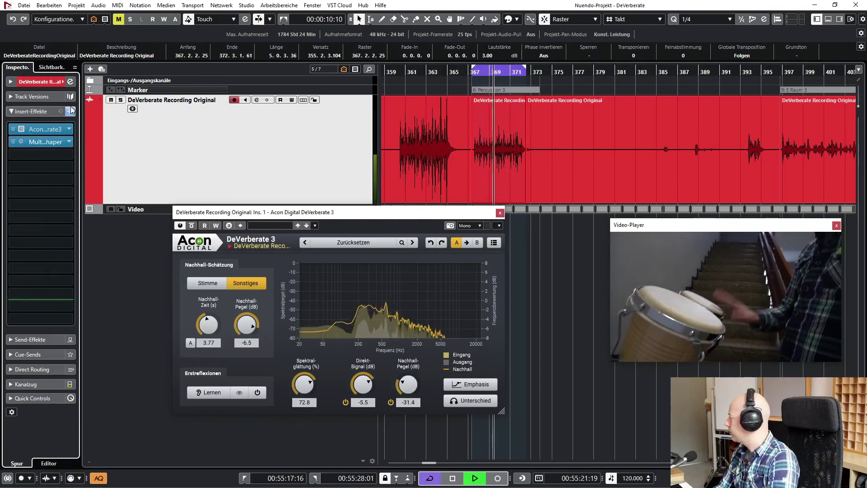
Compare the looped percussion from its start with all insert effects bypassed and with them active again, ending the playback
{"action": "key", "text": "space"}
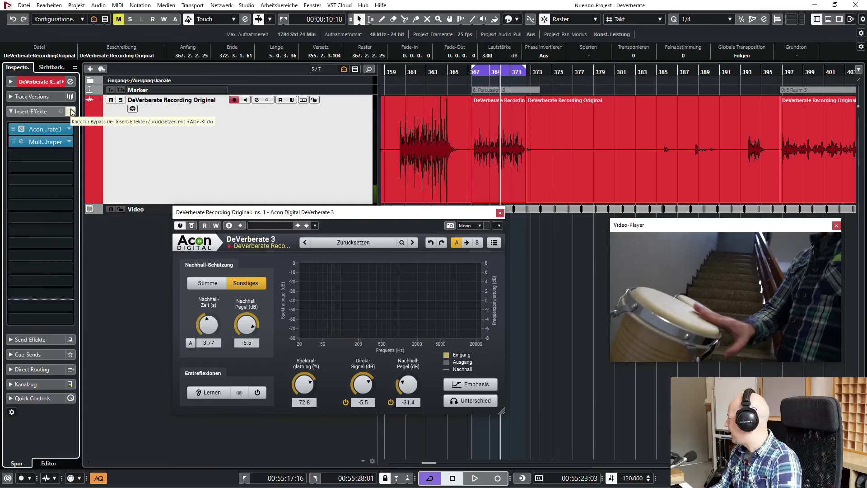
{"action": "key", "text": "KP_0"}
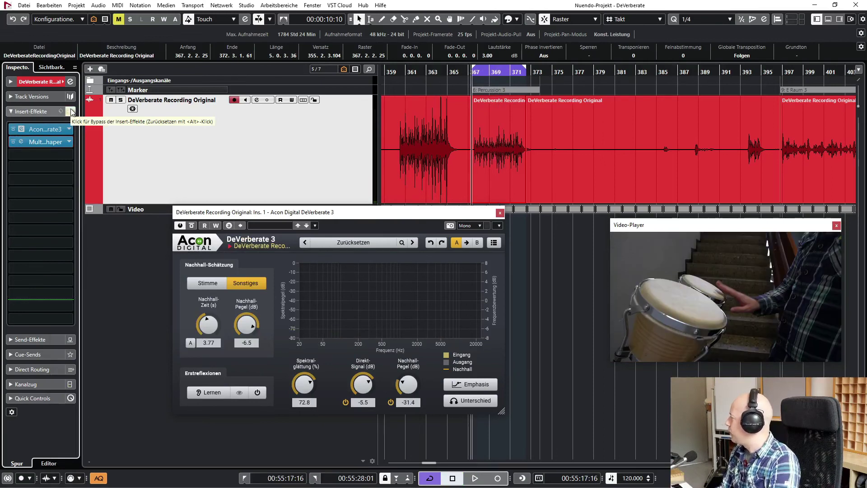
{"action": "left_click", "coordinate": [71, 112]}
{"action": "key", "text": "space"}
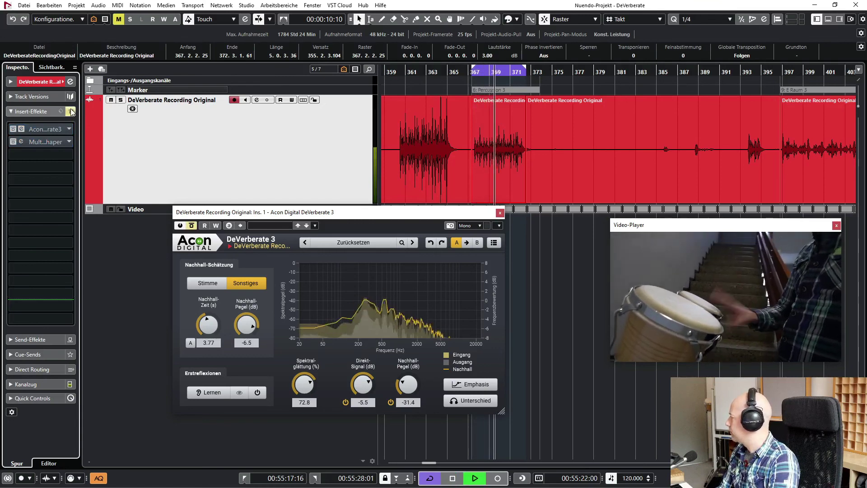
{"action": "left_click", "coordinate": [71, 112]}
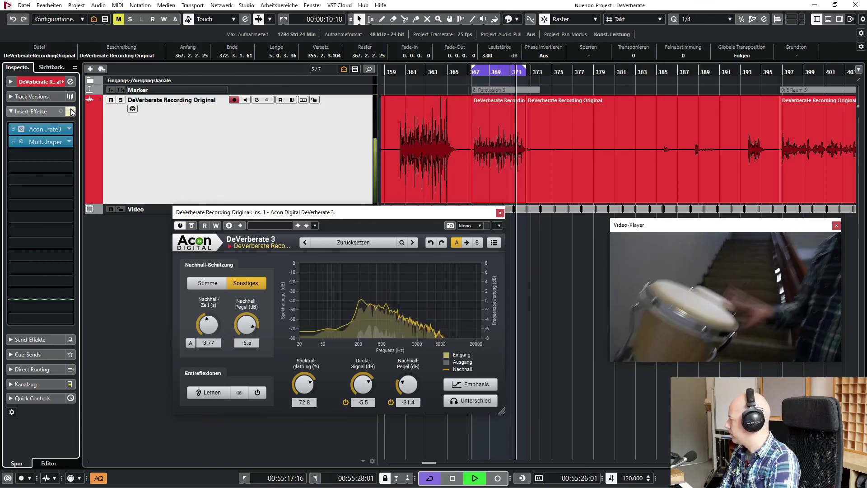
{"action": "key", "text": "space"}
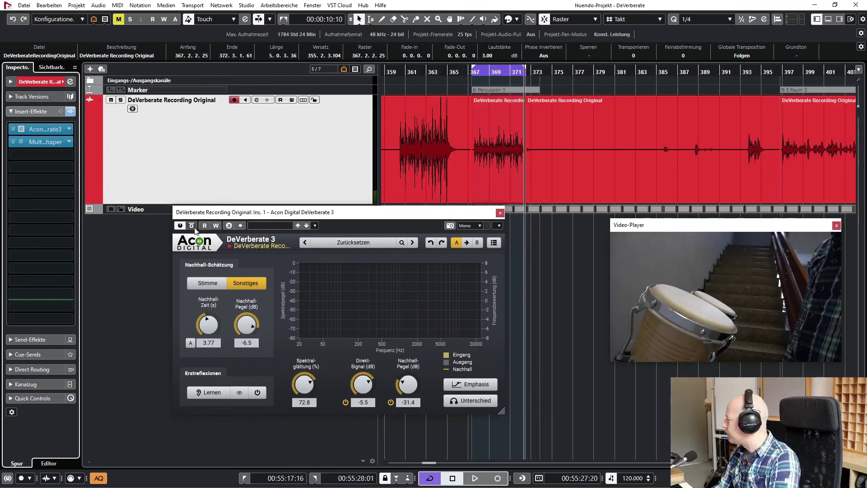
Move the DeVerberate 3 window aside and show the Stimme estimation mode before returning to Sonstiges
{"action": "left_click_drag", "start_coordinate": [262, 211], "coordinate": [202, 208]}
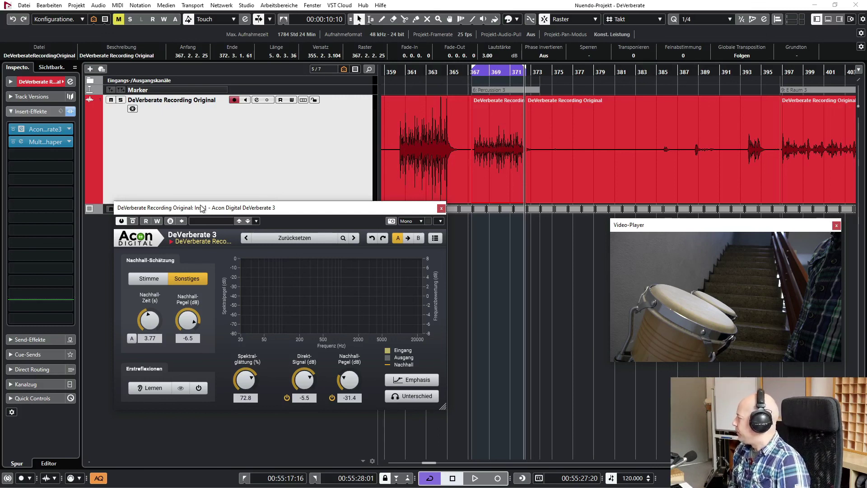
{"action": "left_click", "coordinate": [147, 279]}
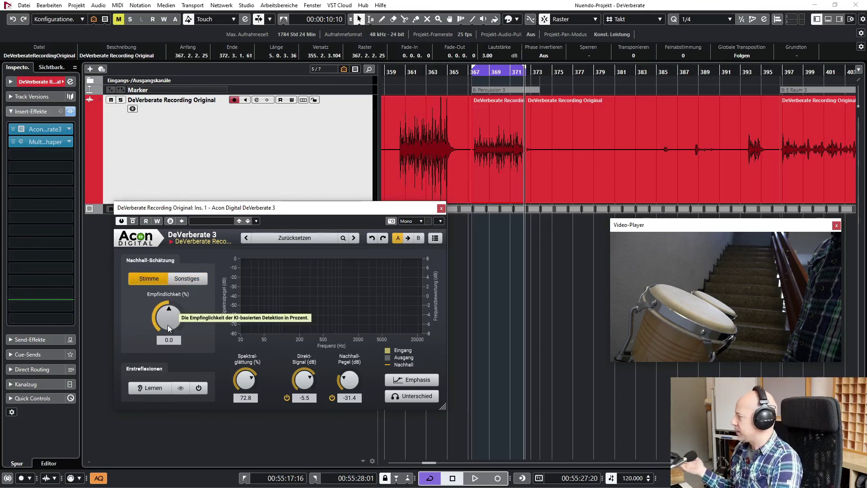
{"action": "left_click", "coordinate": [194, 278]}
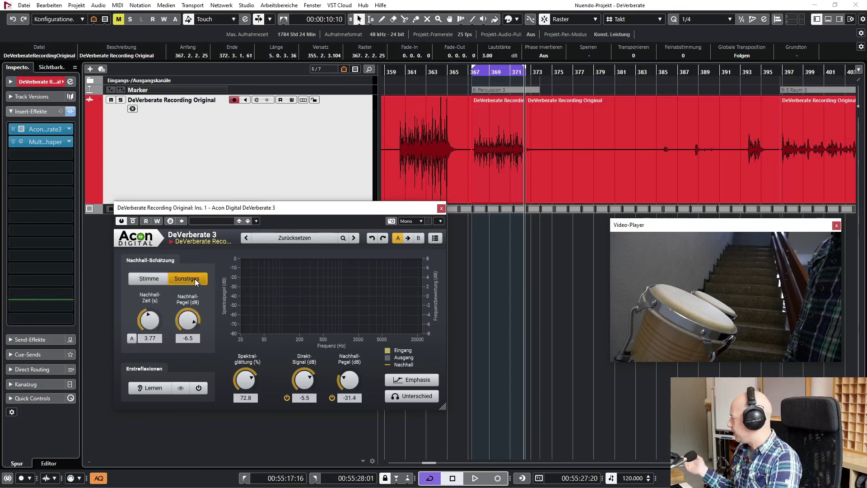